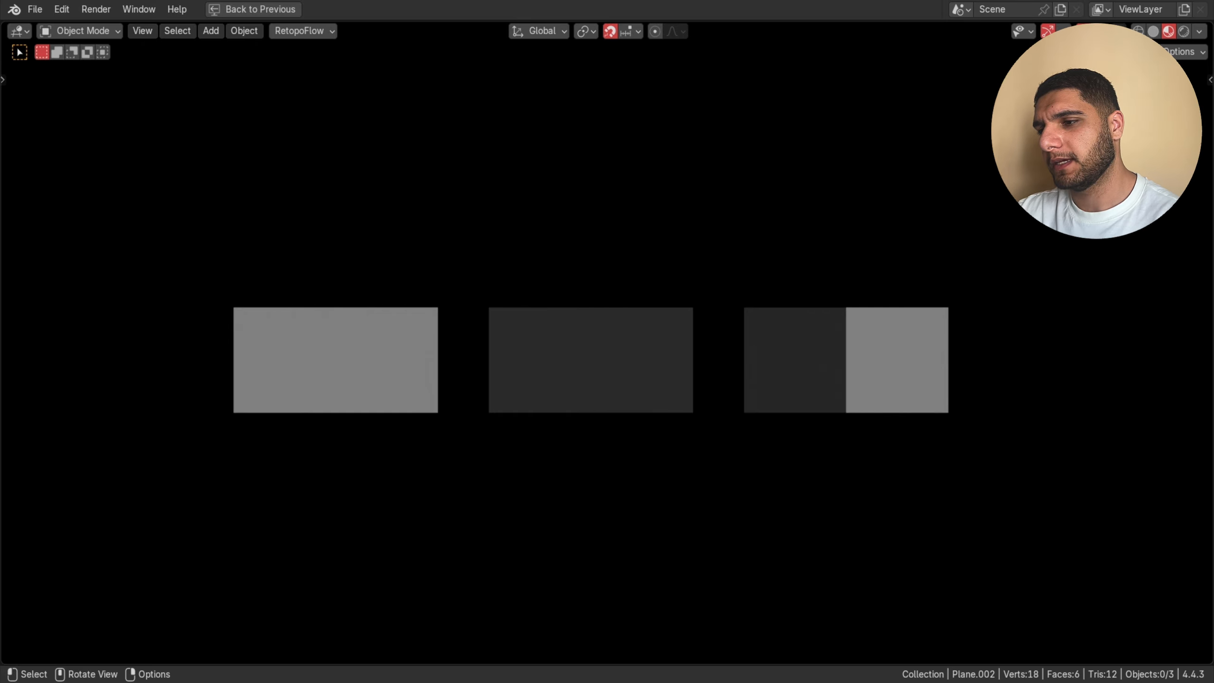
# Select the leftmost plane and switch it to Texture Paint mode.
pyautogui.click(335, 359)
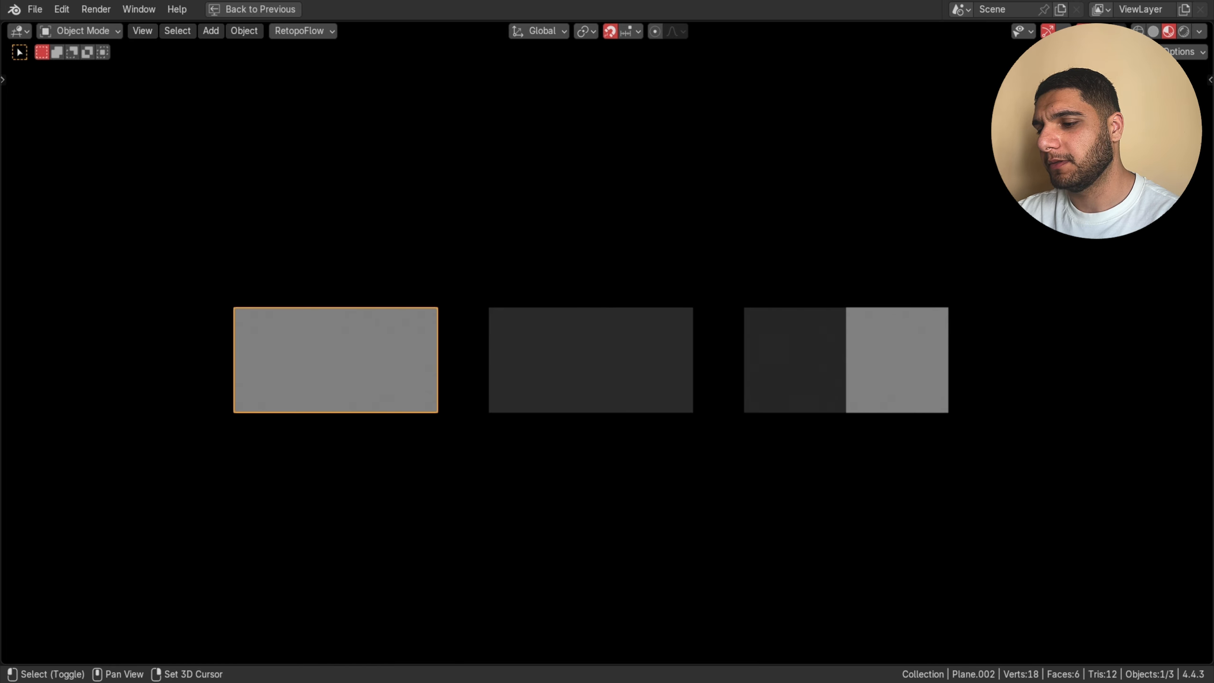
pyautogui.keyDown('shift'); pyautogui.moveTo(336, 359); pyautogui.dragTo(610, 334, button='middle'); pyautogui.keyUp('shift')
pyautogui.scroll(5, 550, 364)
pyautogui.press('Tab')
pyautogui.press('Tab')
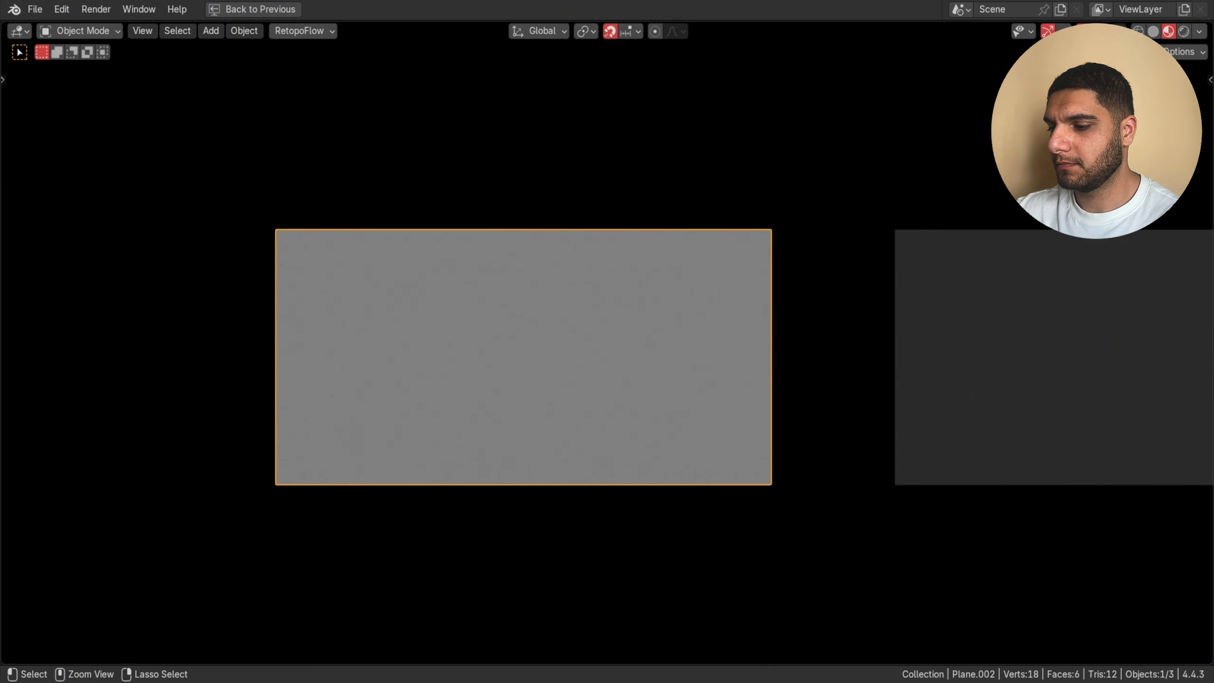
pyautogui.hotkey('ctrl', 'Tab')
pyautogui.click(665, 245)
pyautogui.keyDown('shift'); pyautogui.moveTo(550, 297); pyautogui.dragTo(581, 310, button='middle'); pyautogui.keyUp('shift')
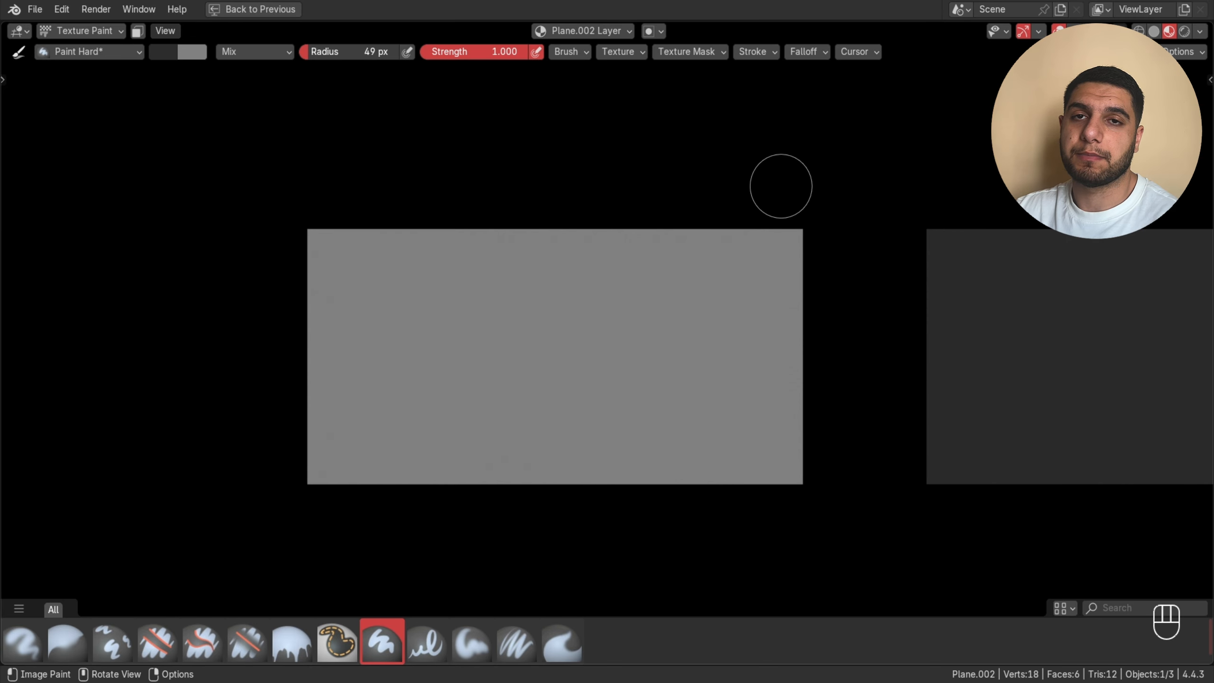
# Paint the right half of the leftmost plane dark with Paint Hard and Paint Soft, and blend the boundary with Smear.
pyautogui.moveTo(765, 253)
pyautogui.mouseDown()
pyautogui.moveTo(802, 239)
pyautogui.moveTo(772, 383)
pyautogui.moveTo(786, 472)
pyautogui.moveTo(693, 450)
pyautogui.moveTo(737, 447)
pyautogui.moveTo(709, 293)
pyautogui.moveTo(675, 240)
pyautogui.moveTo(639, 352)
pyautogui.moveTo(658, 447)
pyautogui.moveTo(705, 398)
pyautogui.mouseUp()
pyautogui.click(472, 640)
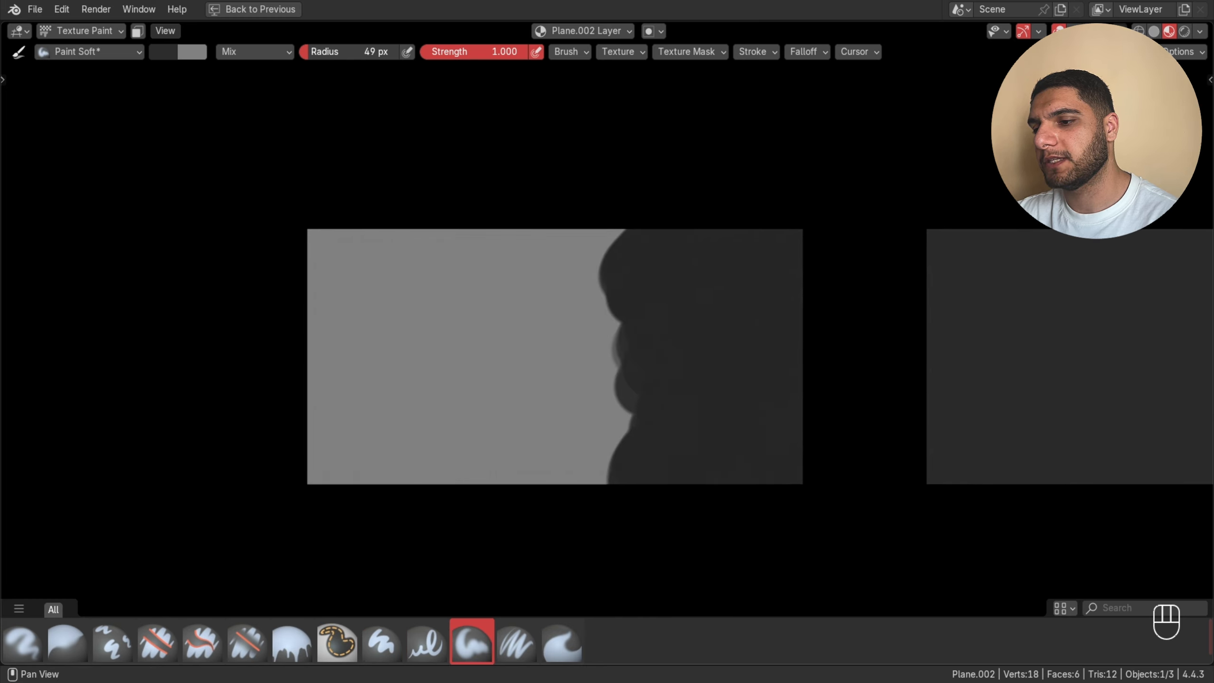
pyautogui.moveTo(618, 429)
pyautogui.mouseDown()
pyautogui.moveTo(588, 480)
pyautogui.moveTo(618, 319)
pyautogui.moveTo(588, 274)
pyautogui.moveTo(590, 252)
pyautogui.moveTo(555, 315)
pyautogui.moveTo(572, 466)
pyautogui.mouseUp()
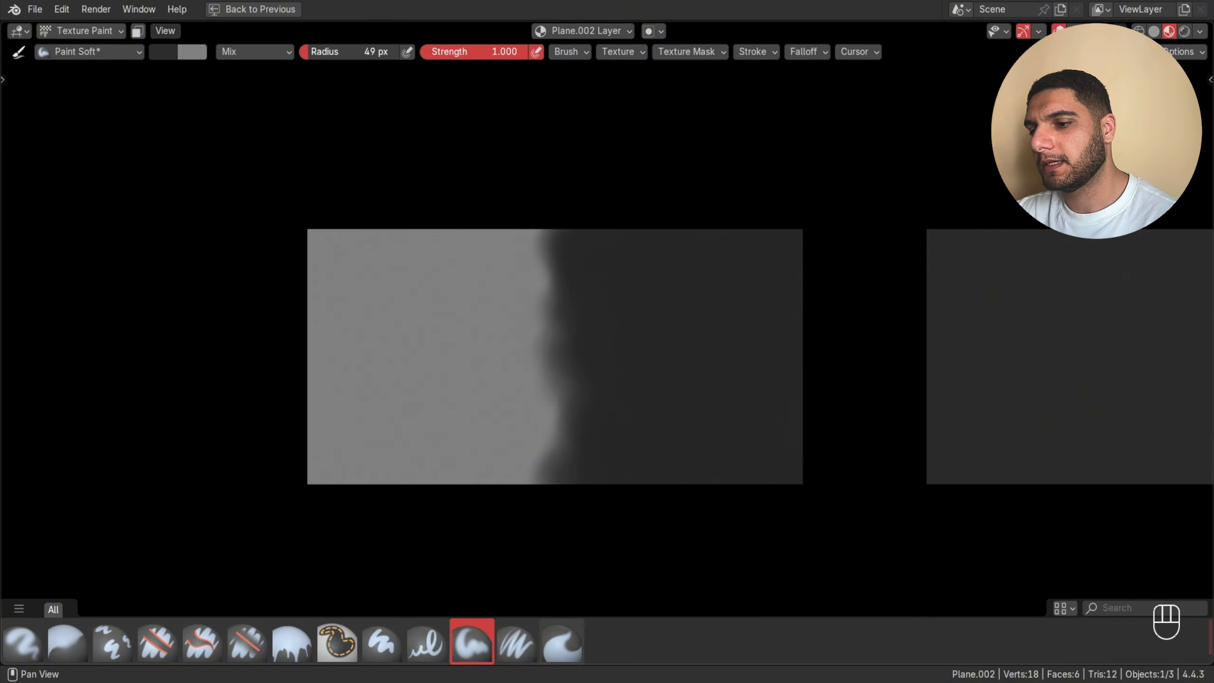
pyautogui.click(561, 641)
pyautogui.moveTo(557, 424)
pyautogui.mouseDown()
pyautogui.moveTo(569, 339)
pyautogui.moveTo(561, 272)
pyautogui.moveTo(571, 301)
pyautogui.moveTo(551, 391)
pyautogui.moveTo(564, 434)
pyautogui.moveTo(520, 247)
pyautogui.moveTo(553, 382)
pyautogui.moveTo(515, 488)
pyautogui.moveTo(584, 403)
pyautogui.moveTo(586, 475)
pyautogui.moveTo(594, 274)
pyautogui.moveTo(547, 247)
pyautogui.moveTo(555, 291)
pyautogui.moveTo(526, 423)
pyautogui.moveTo(530, 464)
pyautogui.mouseUp()
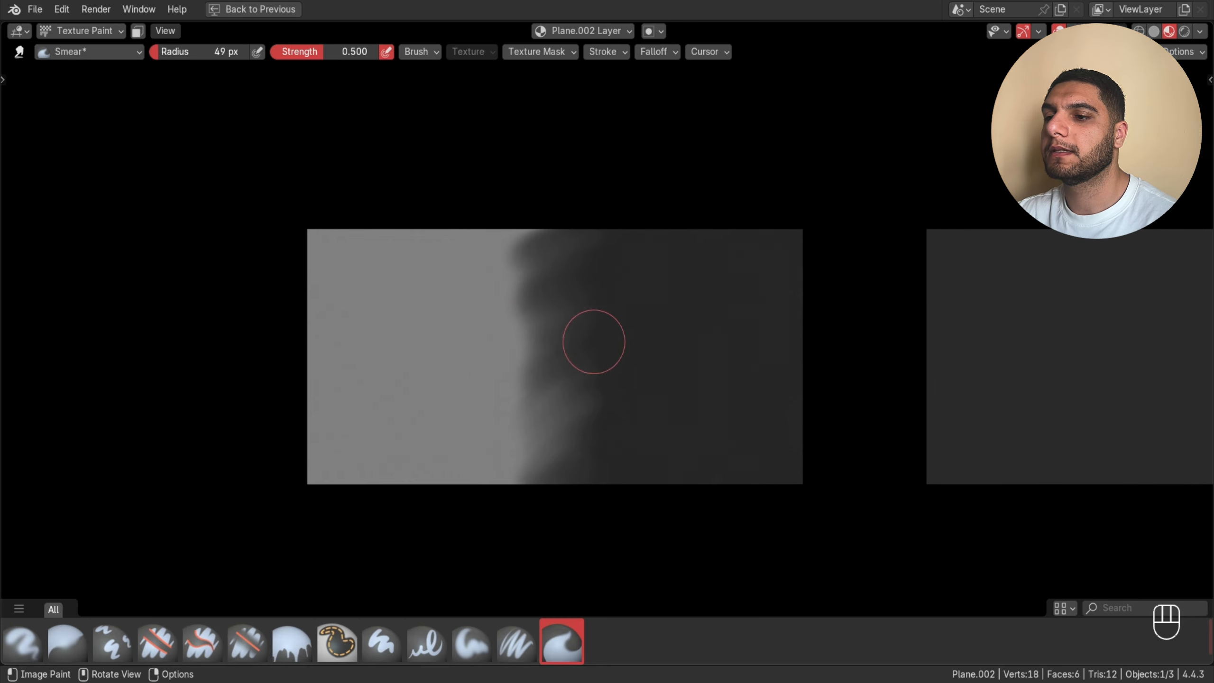
# Choose the Fill brush, keep its color source on Gradient, and check the colors of the first and last gradient stops.
pyautogui.keyDown('ctrl'); pyautogui.moveTo(661, 275); pyautogui.dragTo(638, 329, button='middle'); pyautogui.keyUp('ctrl')
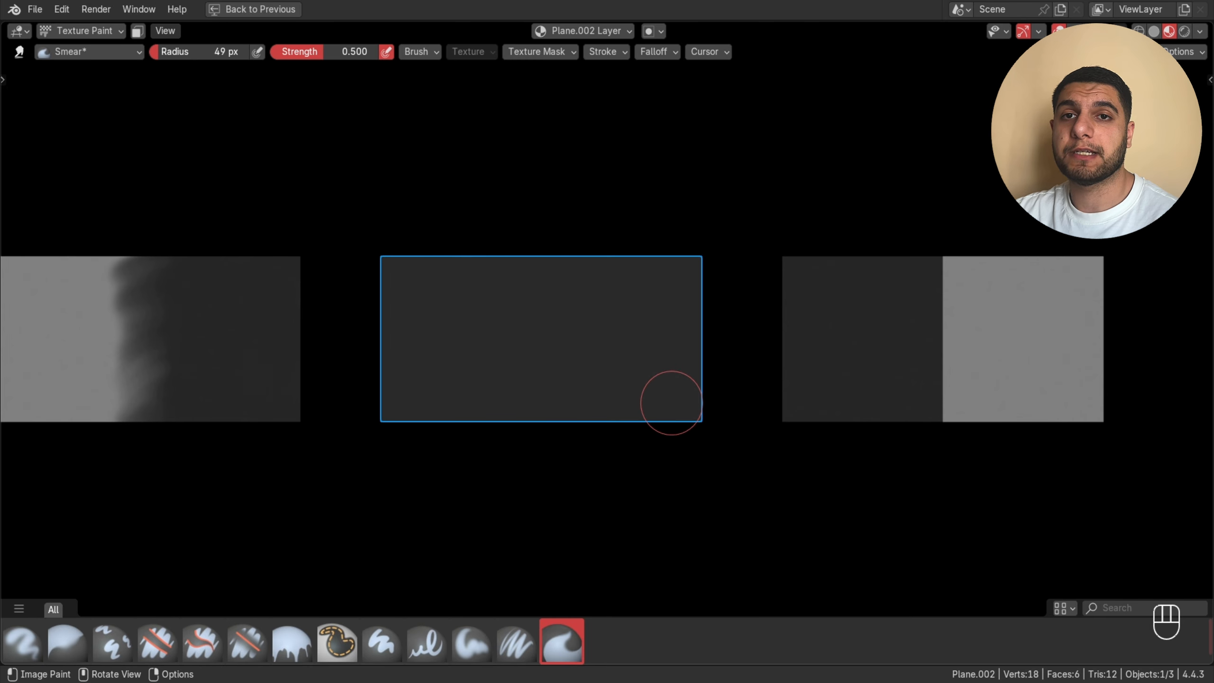
pyautogui.click(292, 641)
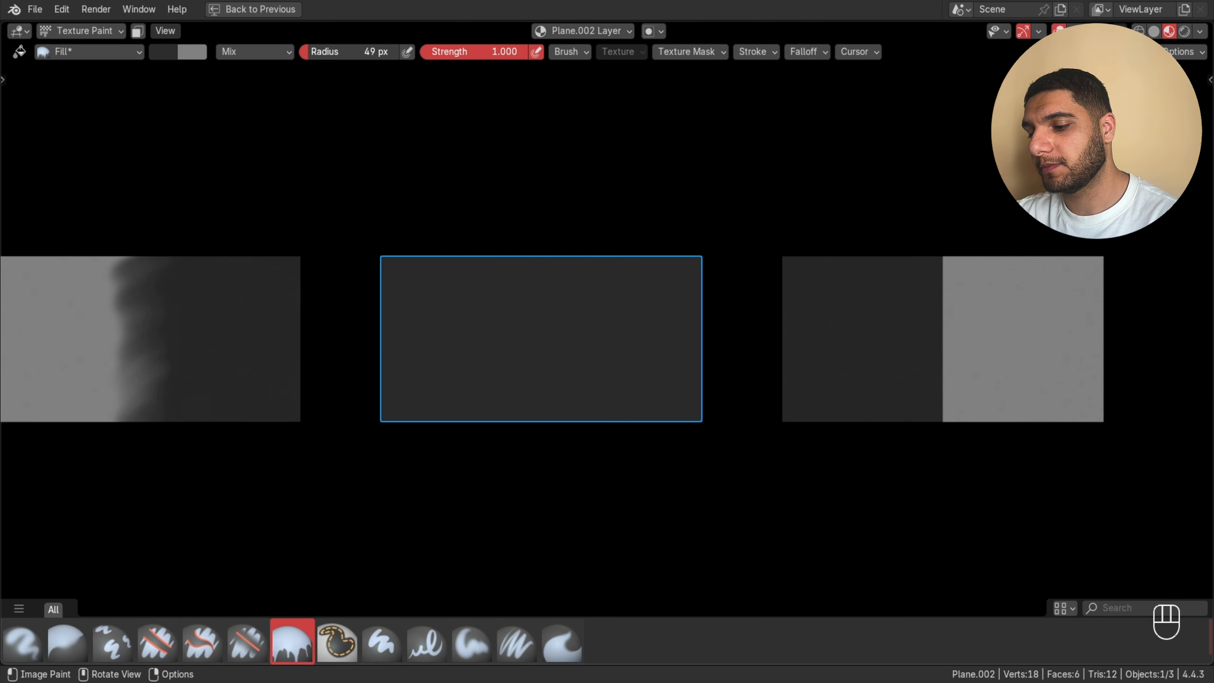
pyautogui.hotkey('ctrl', 'space')
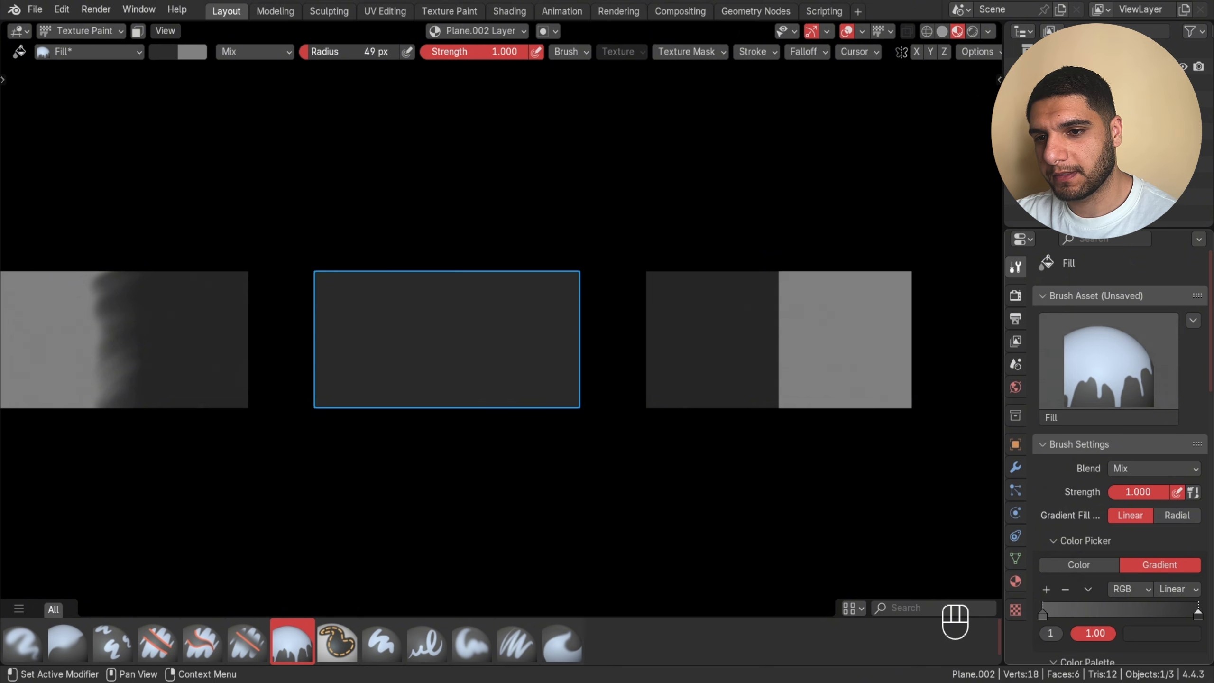
pyautogui.scroll(-5, 1109, 363)
pyautogui.scroll(-1, 1190, 425)
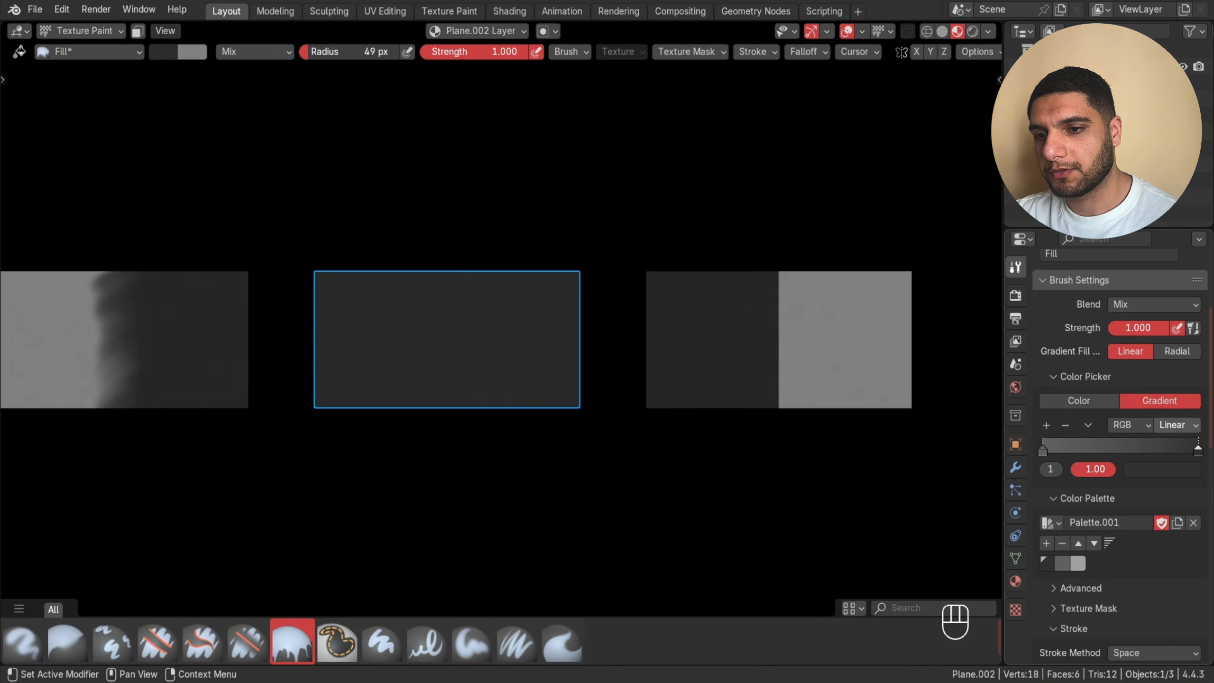
pyautogui.click(1081, 401)
pyautogui.click(1159, 383)
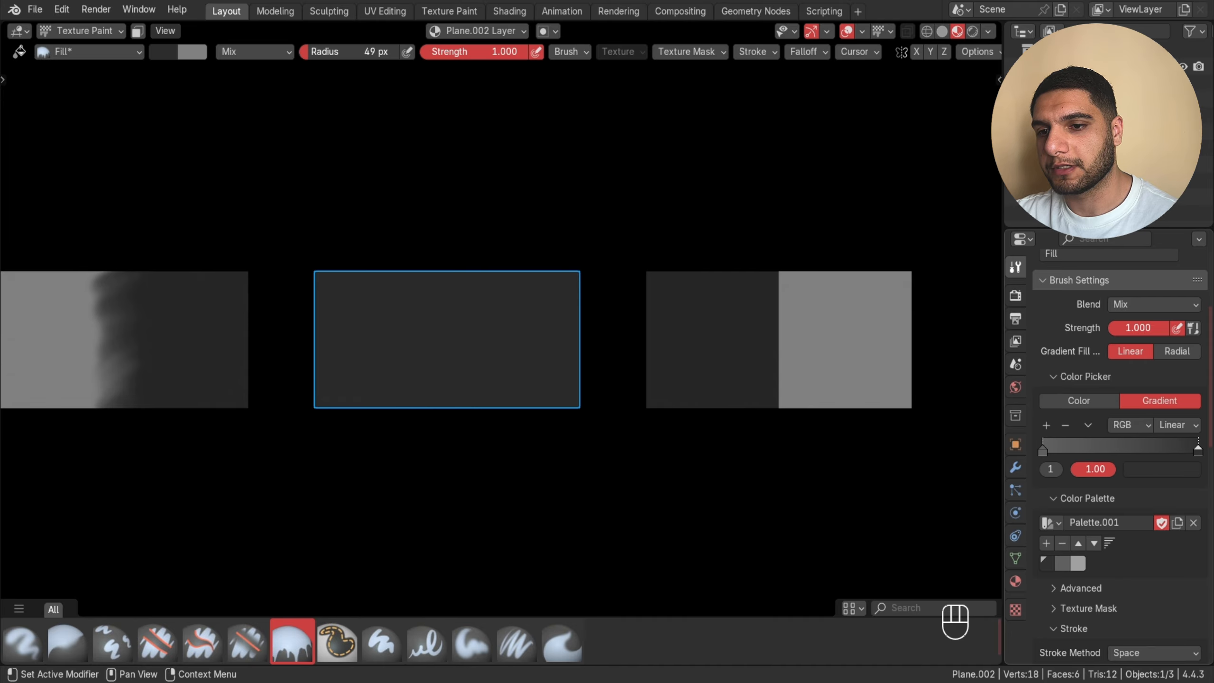
pyautogui.click(1042, 450)
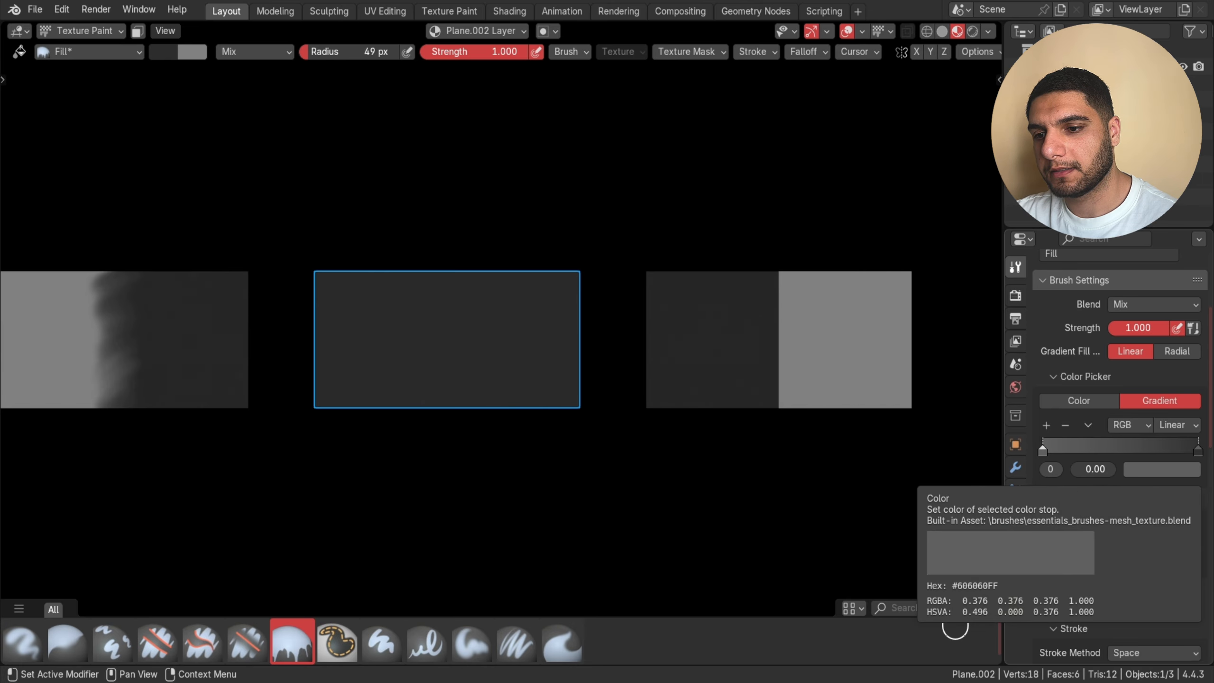
pyautogui.click(1161, 469)
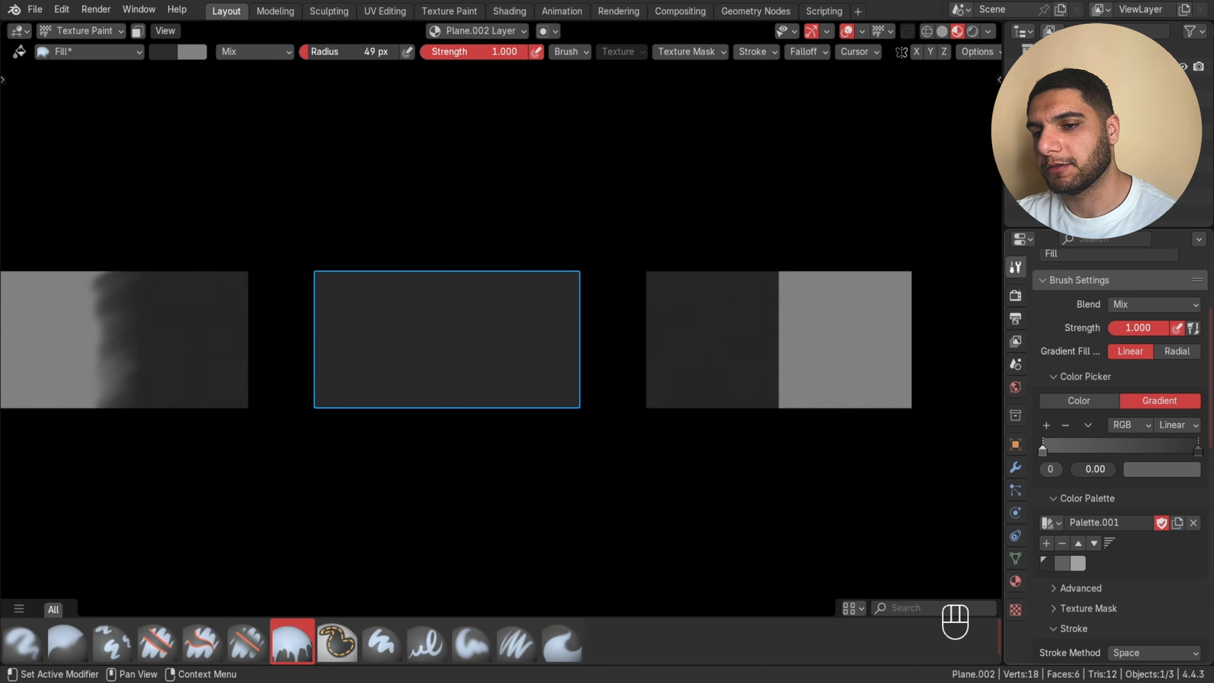
pyautogui.click(1198, 450)
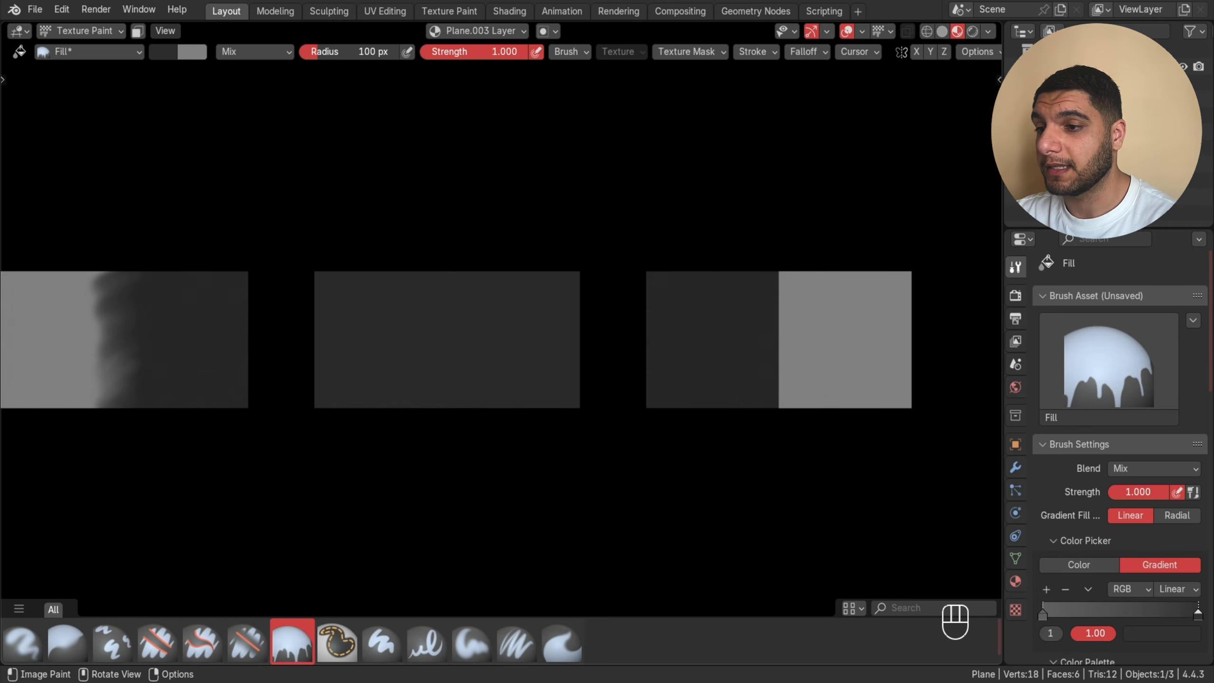
# Fill the middle plane with a horizontal linear gradient spanning its width, and repeat it stretched across all three planes.
pyautogui.moveTo(607, 335); pyautogui.dragTo(280, 335)
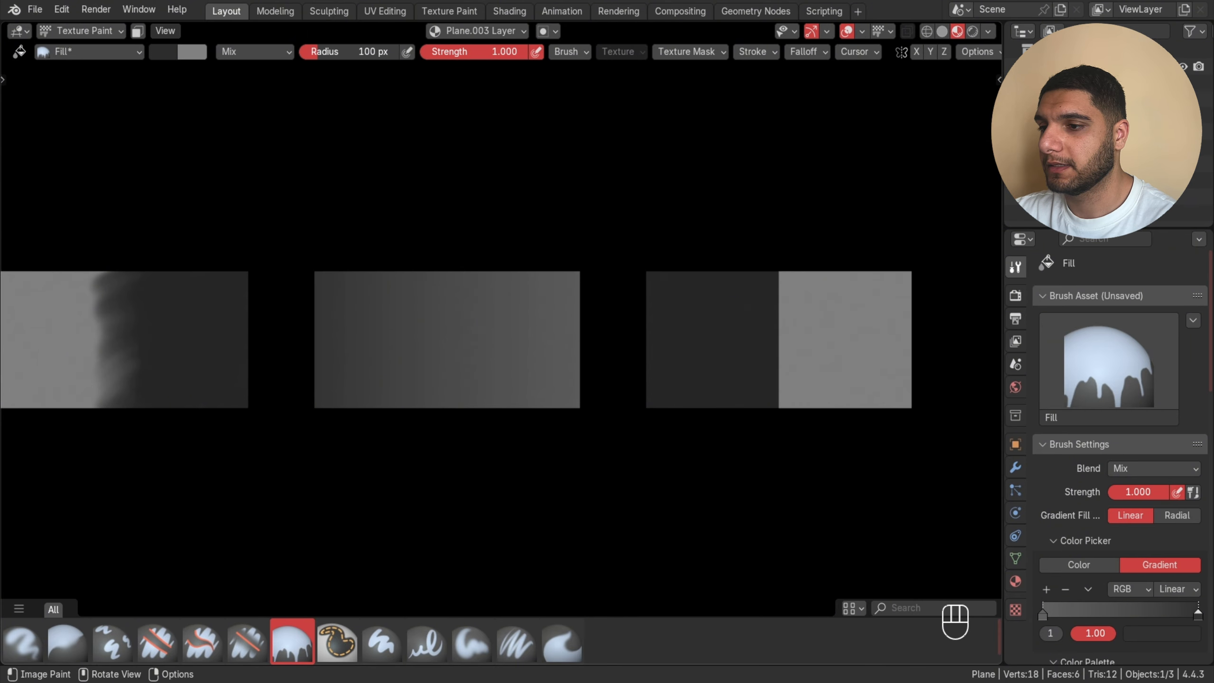
pyautogui.keyDown('ctrl'); pyautogui.moveTo(784, 292); pyautogui.dragTo(783, 354, button='middle'); pyautogui.keyUp('ctrl')
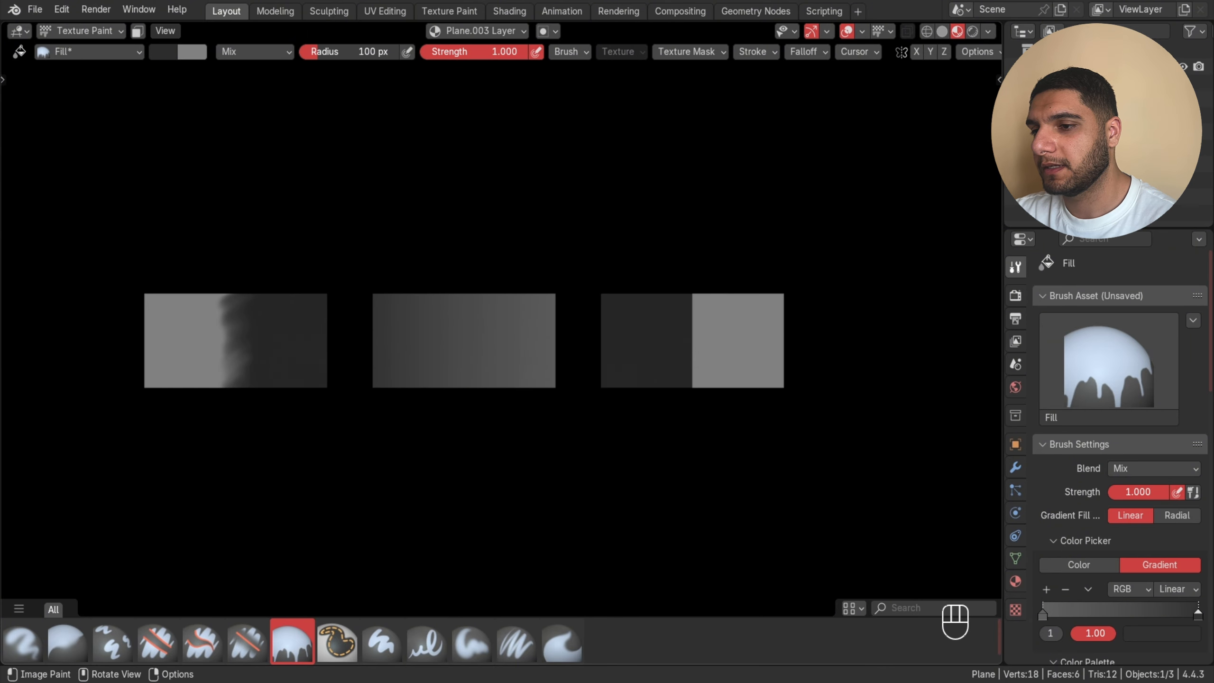
pyautogui.moveTo(813, 349); pyautogui.dragTo(41, 350)
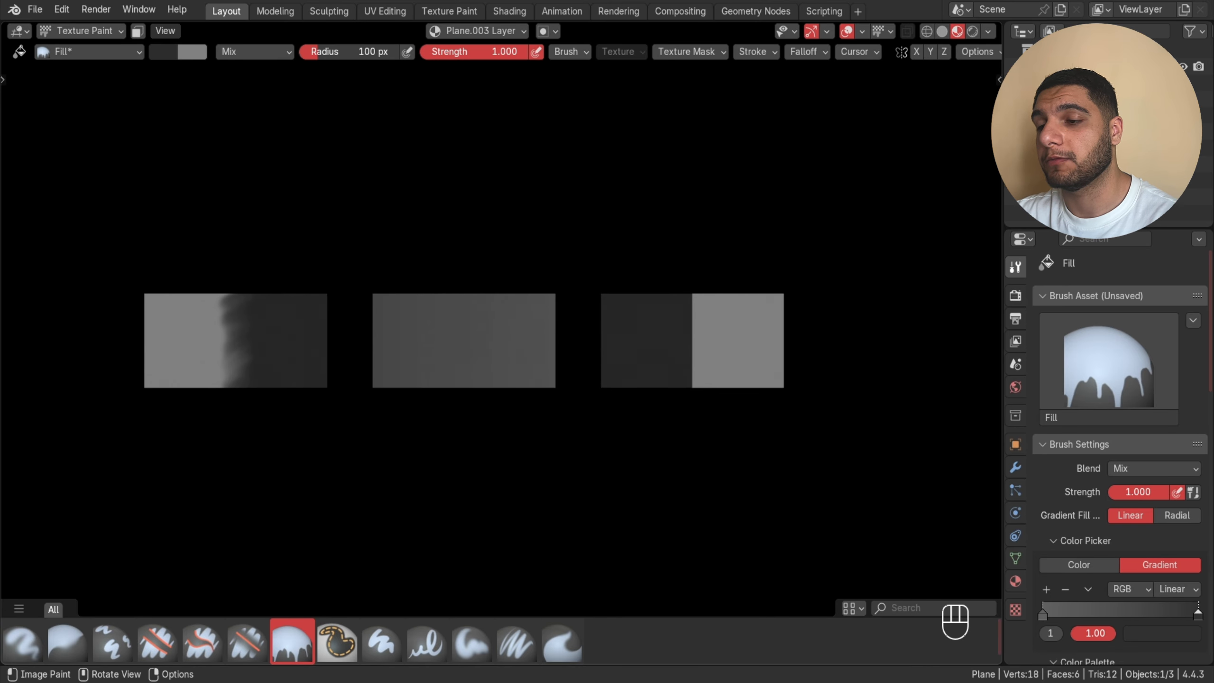
# Refill the middle plane with progressively shorter gradient strokes to tighten the transition between the two grays.
pyautogui.keyDown('ctrl'); pyautogui.moveTo(478, 374); pyautogui.dragTo(477, 287, button='middle'); pyautogui.keyUp('ctrl')
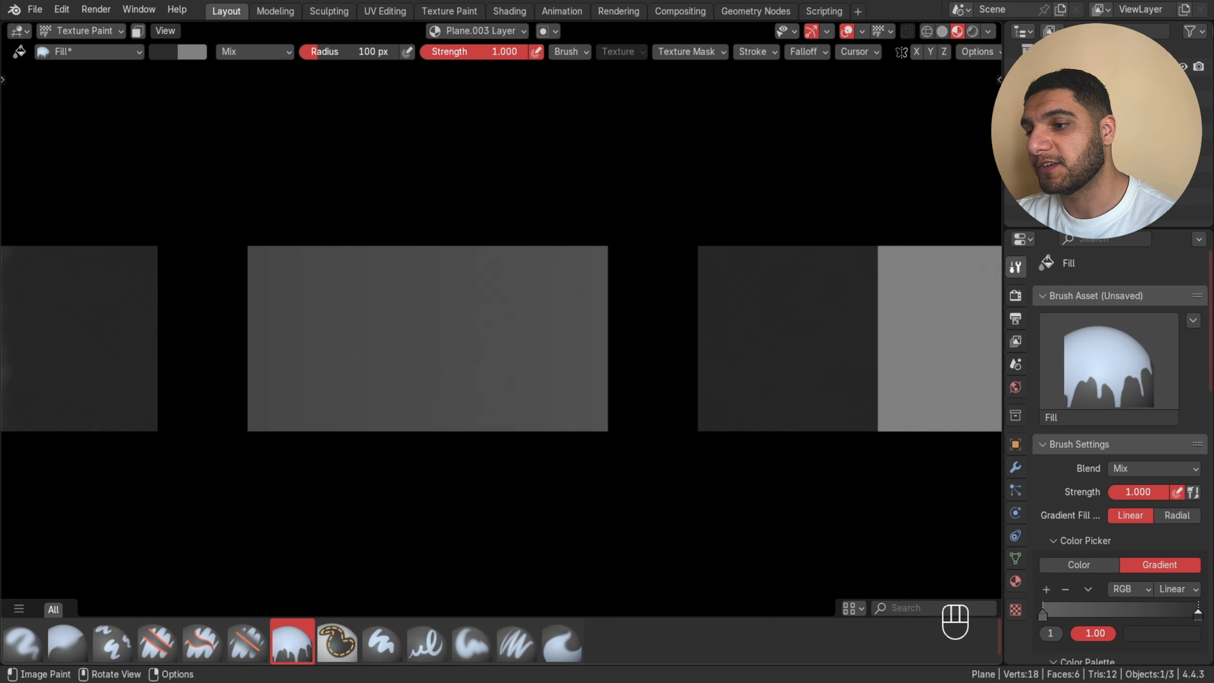
pyautogui.moveTo(559, 343); pyautogui.dragTo(447, 335)
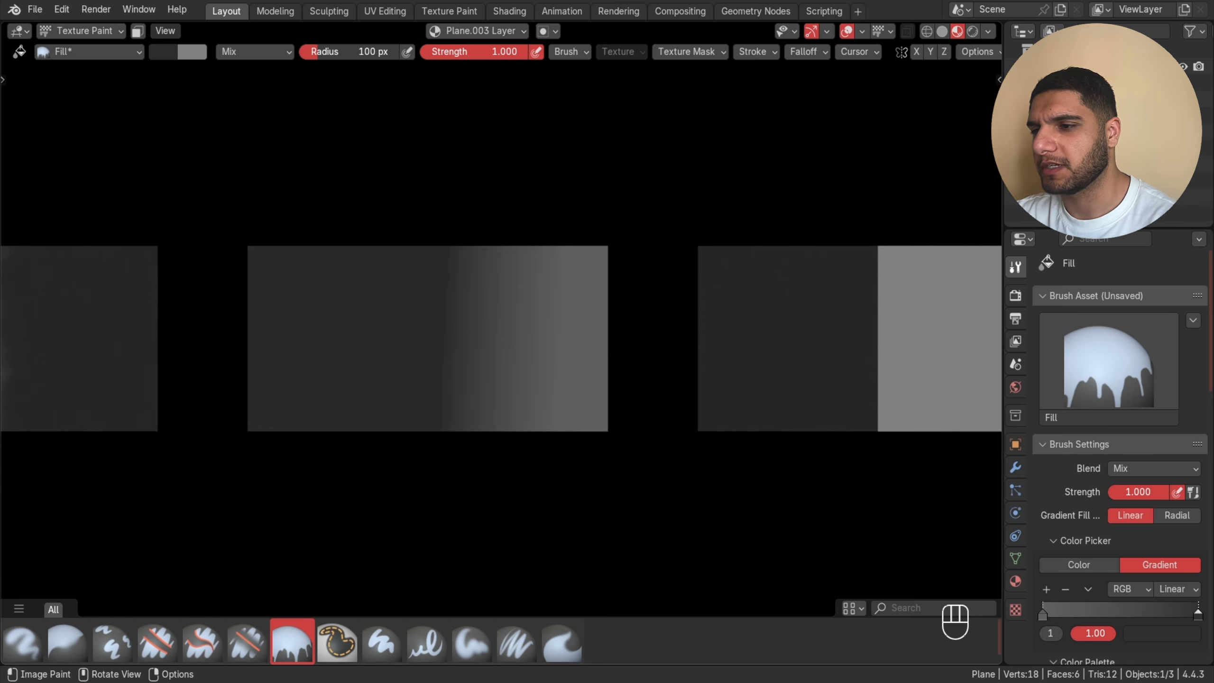
pyautogui.moveTo(446, 347); pyautogui.dragTo(425, 344)
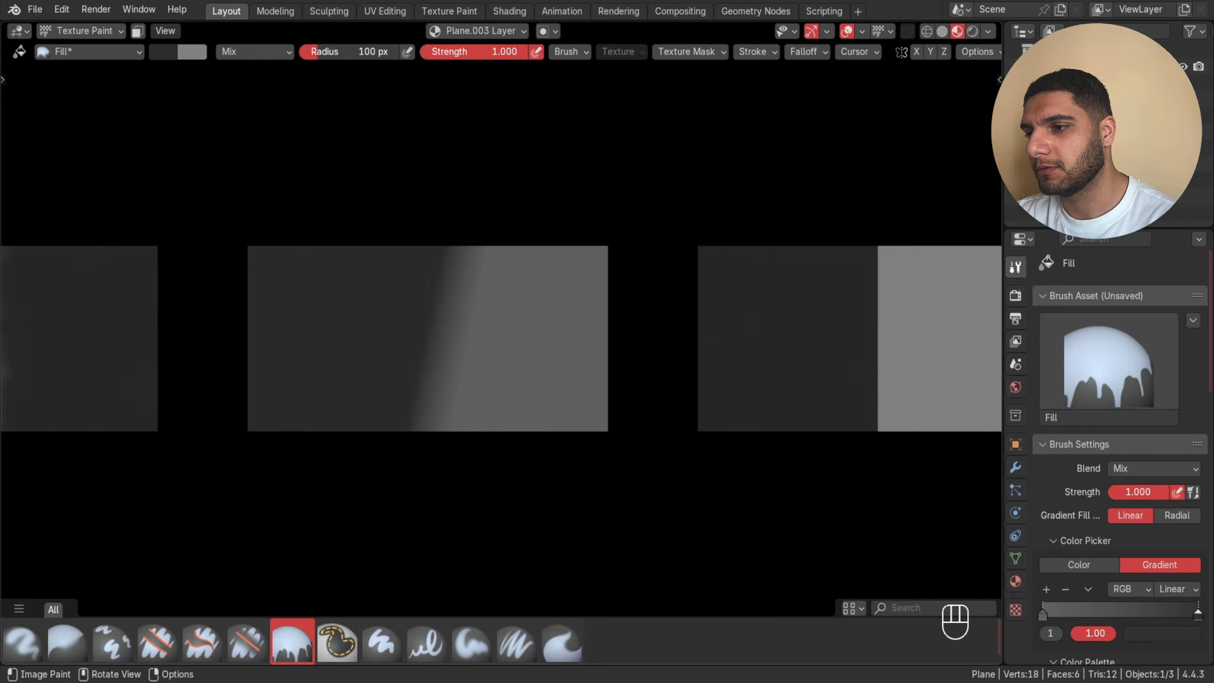
# Refill the middle plane repeatedly with linear gradients in diagonal, vertical and horizontal directions.
pyautogui.moveTo(304, 279); pyautogui.dragTo(436, 411)
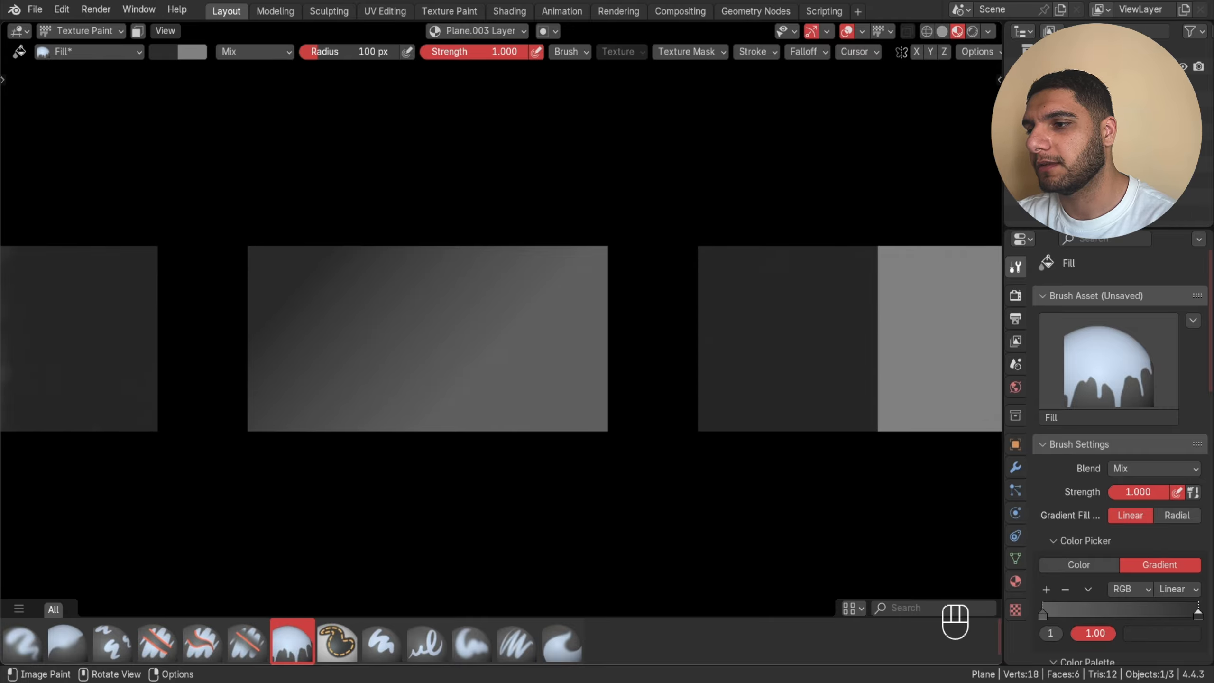
pyautogui.moveTo(577, 301); pyautogui.dragTo(279, 412)
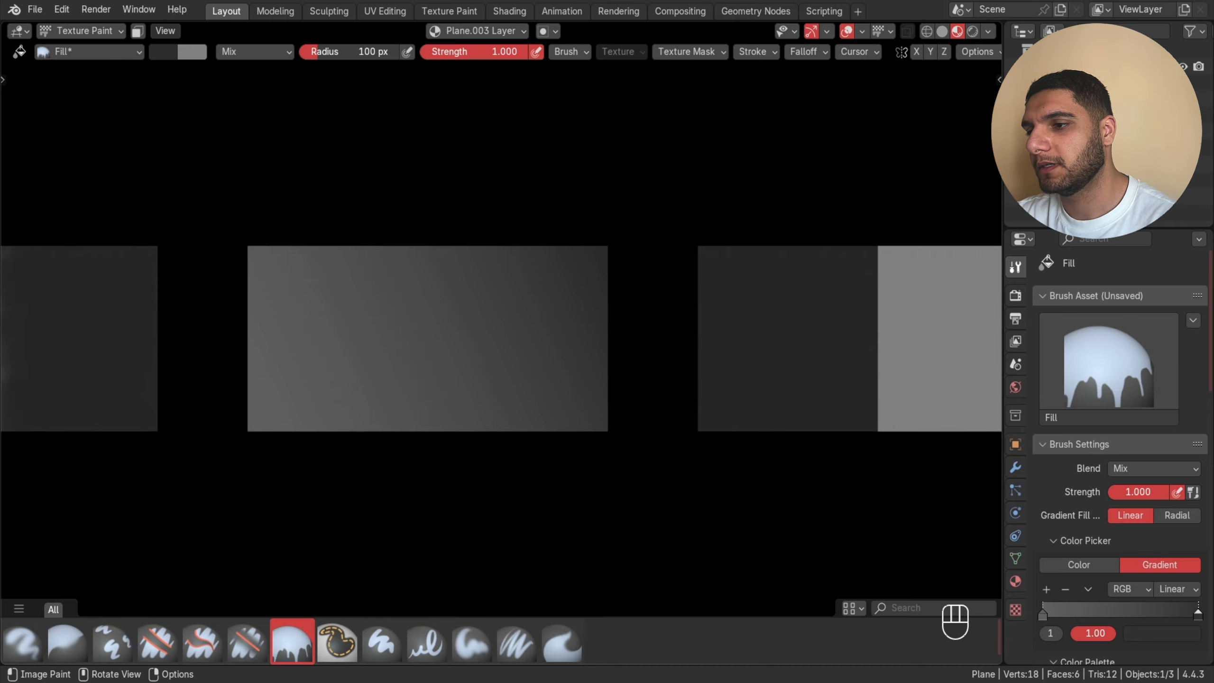
pyautogui.moveTo(482, 280); pyautogui.dragTo(474, 299)
pyautogui.moveTo(405, 489); pyautogui.dragTo(443, 208)
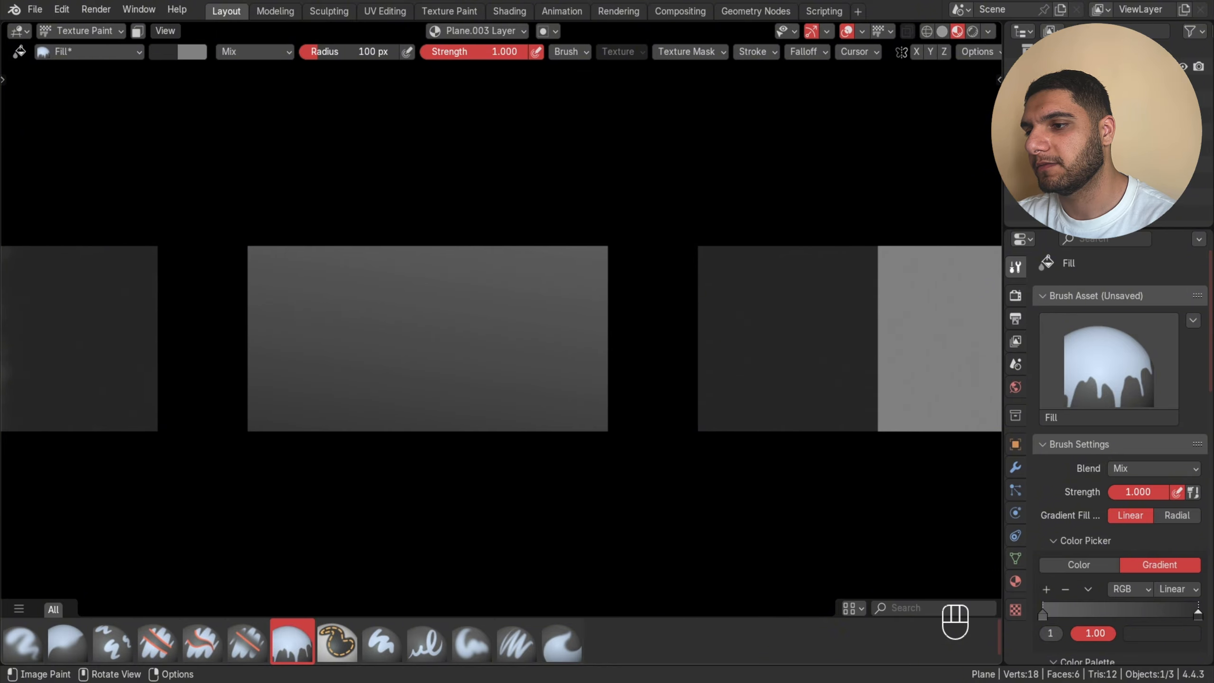
pyautogui.moveTo(439, 258); pyautogui.dragTo(433, 497)
pyautogui.moveTo(179, 336); pyautogui.dragTo(647, 344)
pyautogui.moveTo(490, 328); pyautogui.dragTo(634, 377)
pyautogui.moveTo(623, 441); pyautogui.dragTo(215, 283)
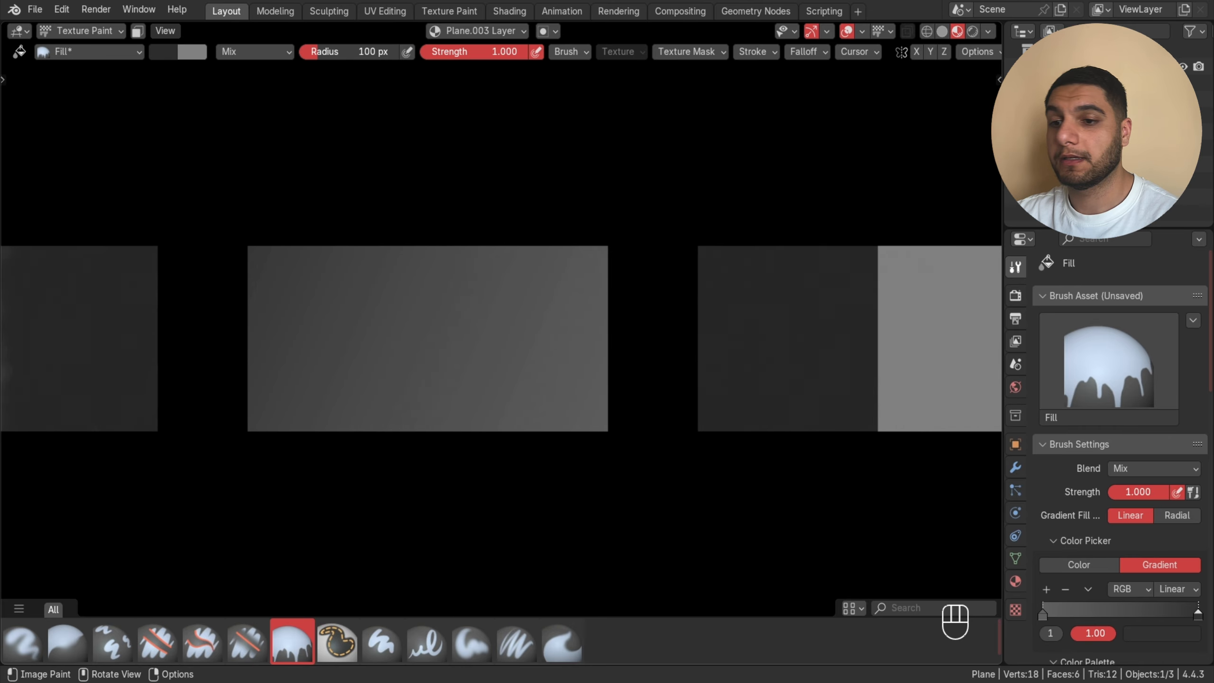
# Add a dark red stop at 0.49 in the gradient and fill the middle plane with it horizontally and diagonally.
pyautogui.scroll(-5, 1118, 459)
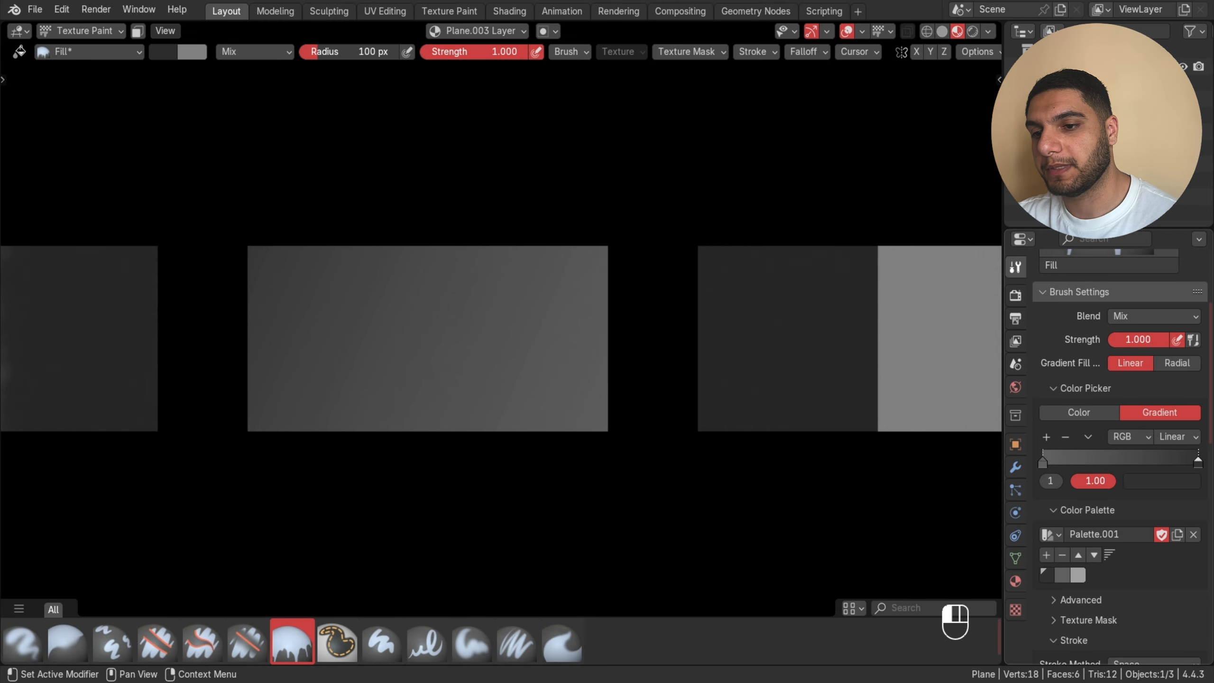
pyautogui.click(1046, 437)
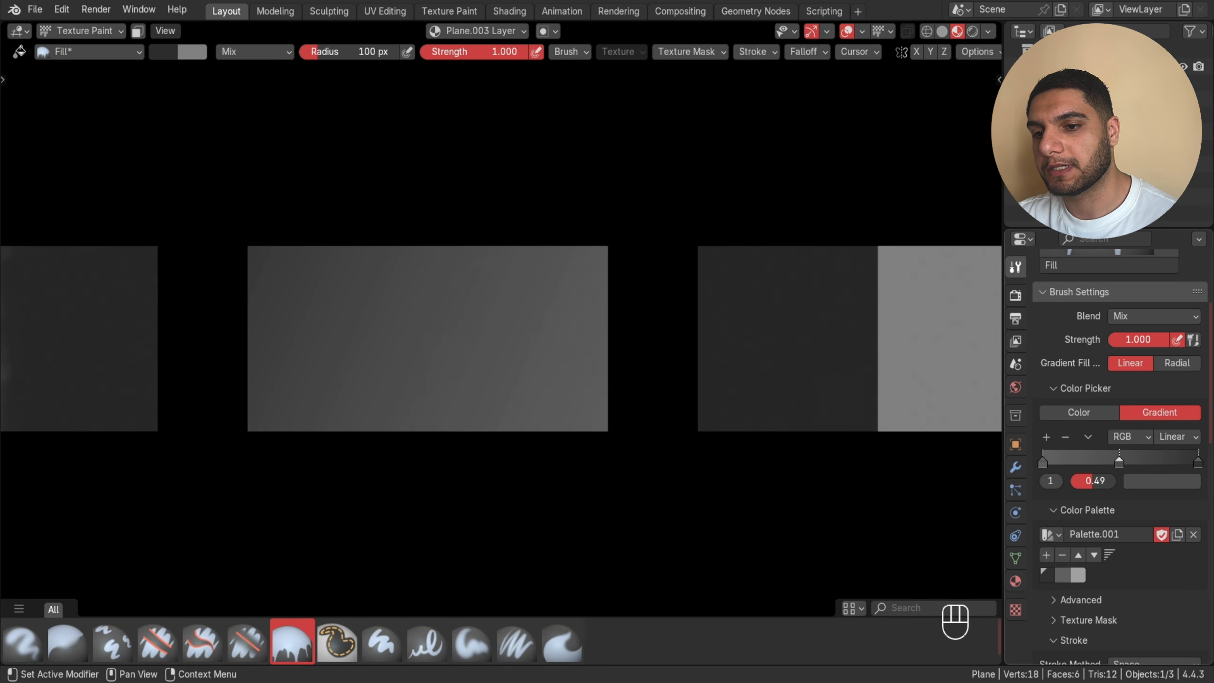
pyautogui.click(1157, 481)
pyautogui.click(1116, 316)
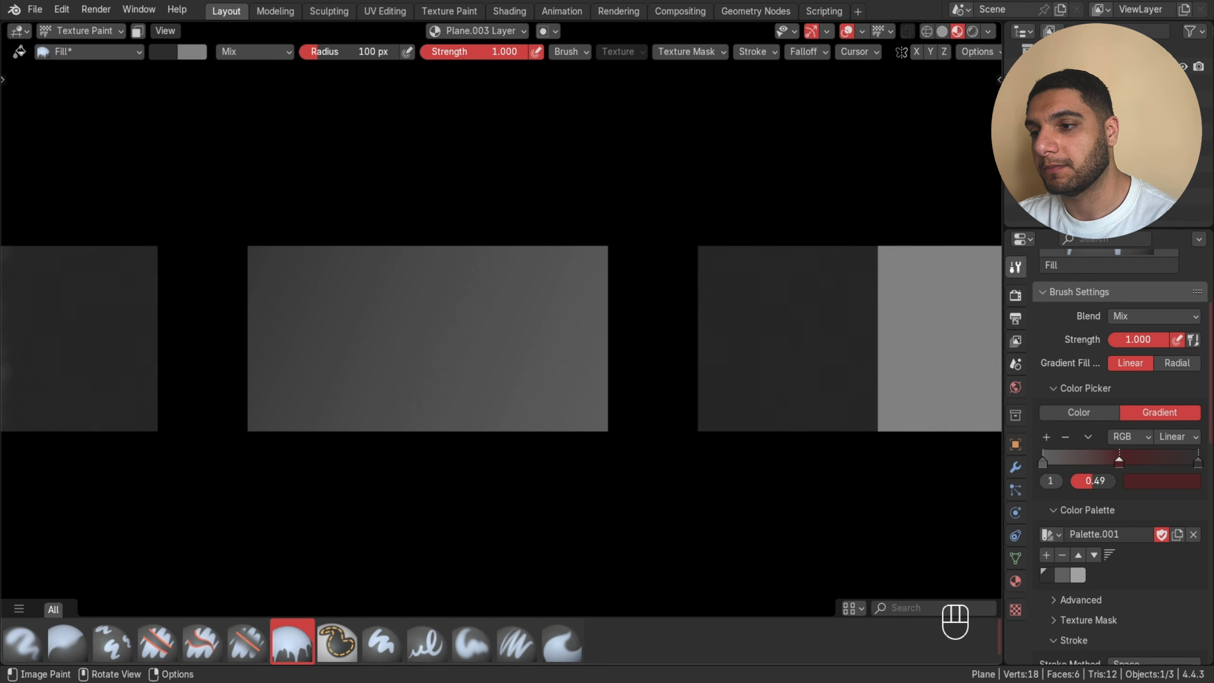
pyautogui.moveTo(198, 341); pyautogui.dragTo(688, 327)
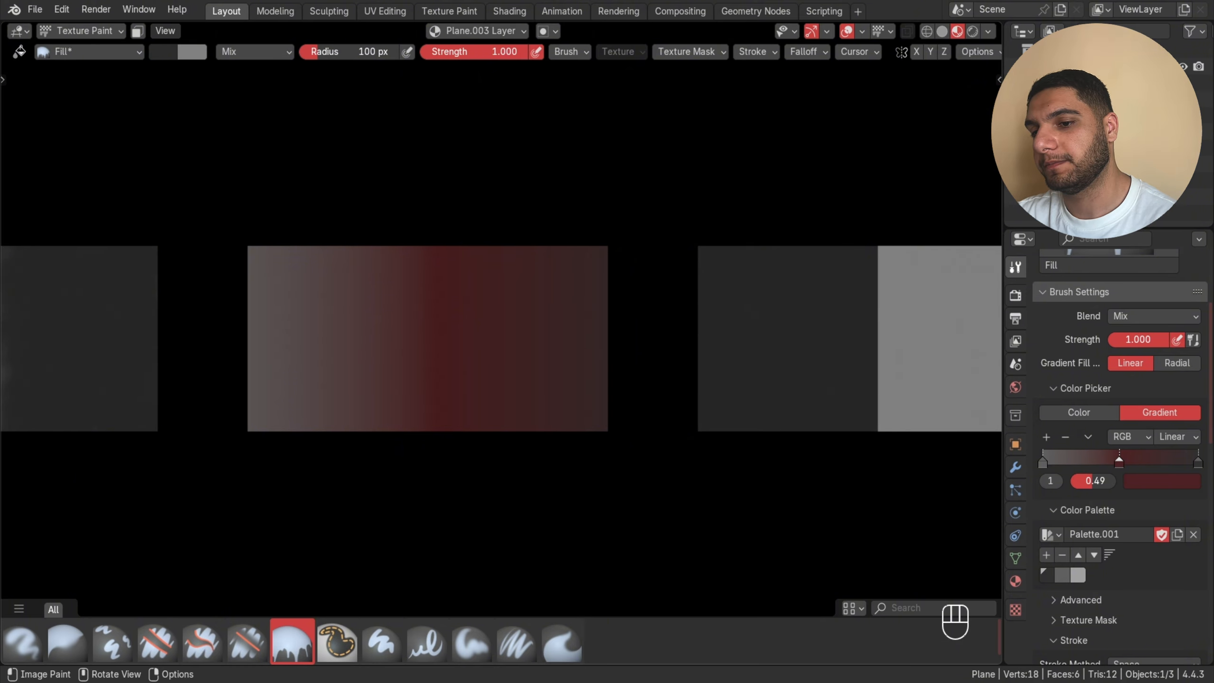
pyautogui.moveTo(610, 460); pyautogui.dragTo(149, 168)
# Add gradient stops on both sides of the red one, at 0.74 and 0.24, undoing the surplus stop.
pyautogui.click(1197, 461)
pyautogui.click(1161, 481)
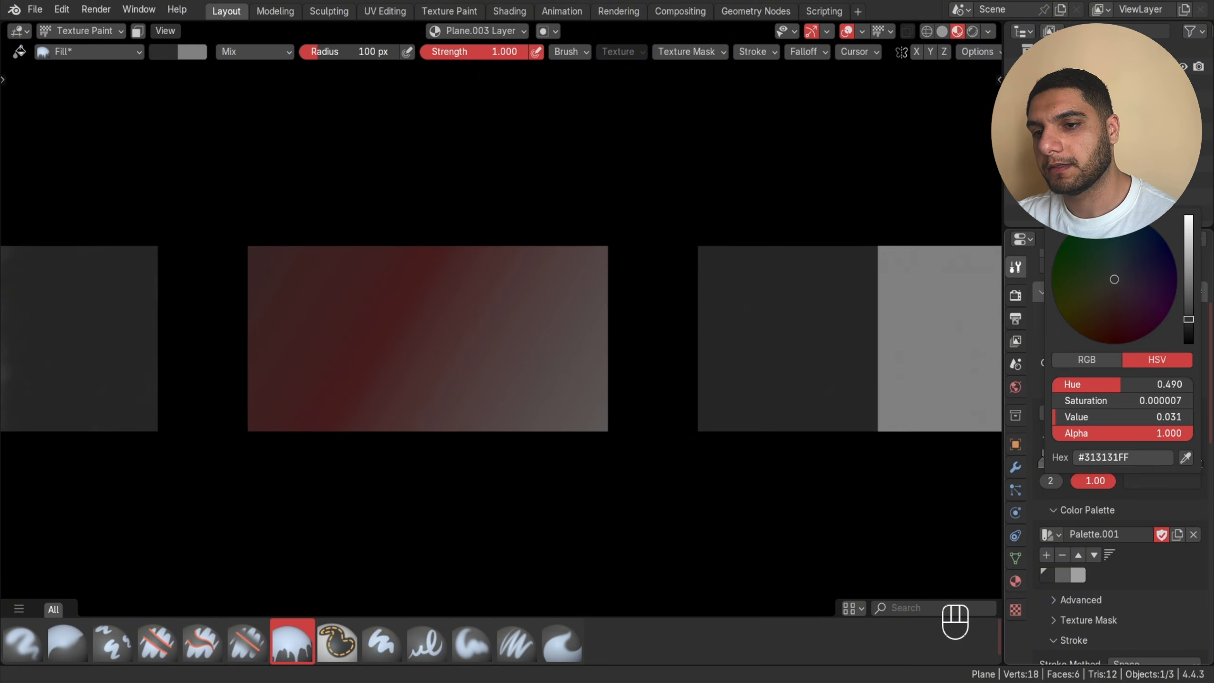
pyautogui.click(1046, 437)
pyautogui.click(1046, 436)
pyautogui.hotkey('ctrl', 'z')
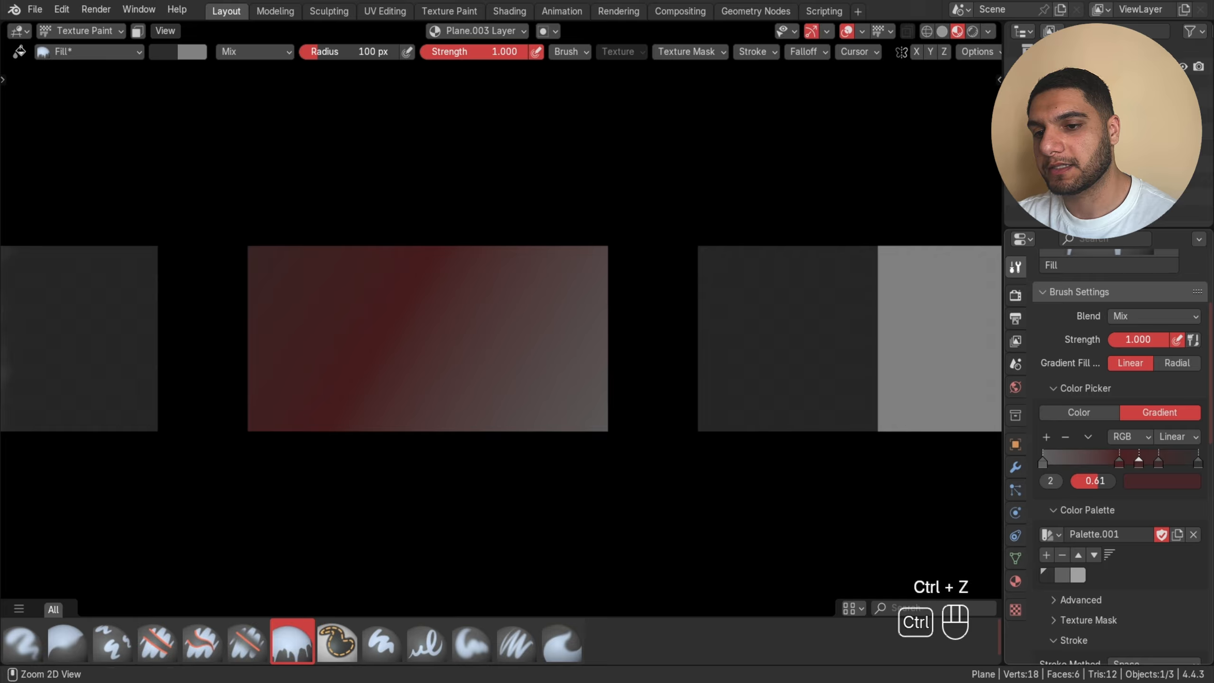
pyautogui.click(1046, 437)
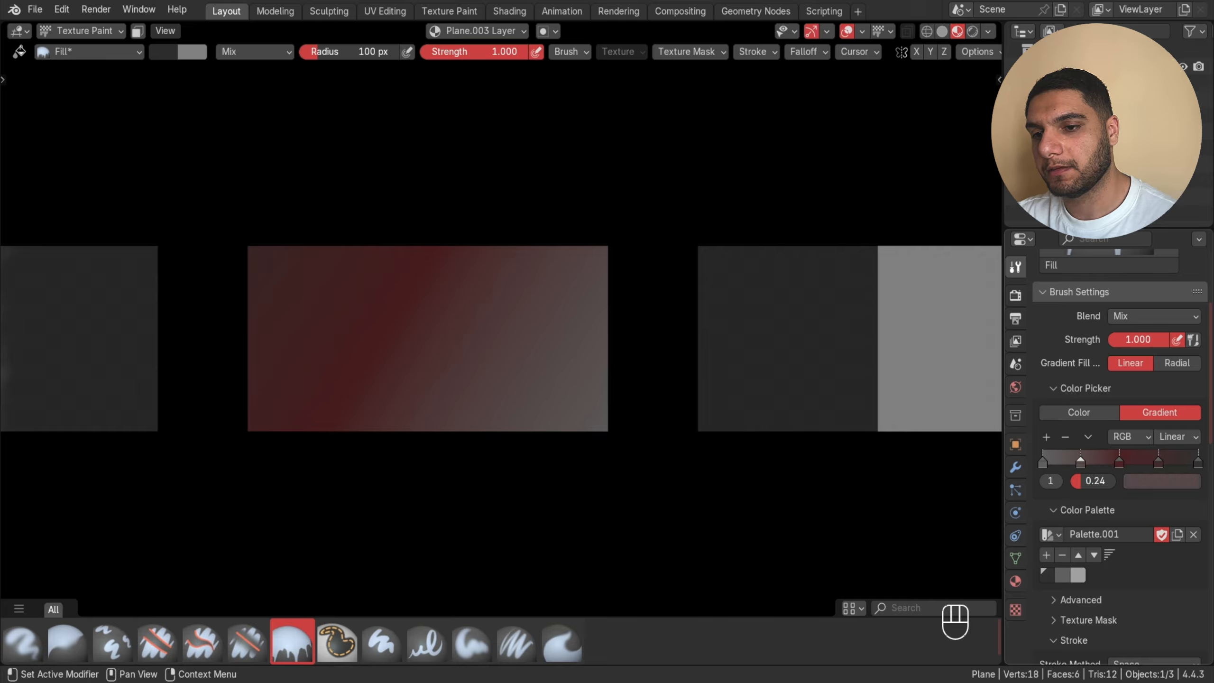
# Color the 0.24 gradient stop dark green (#145721) and the 0.74 stop dark purple.
pyautogui.click(1161, 480)
pyautogui.click(1077, 247)
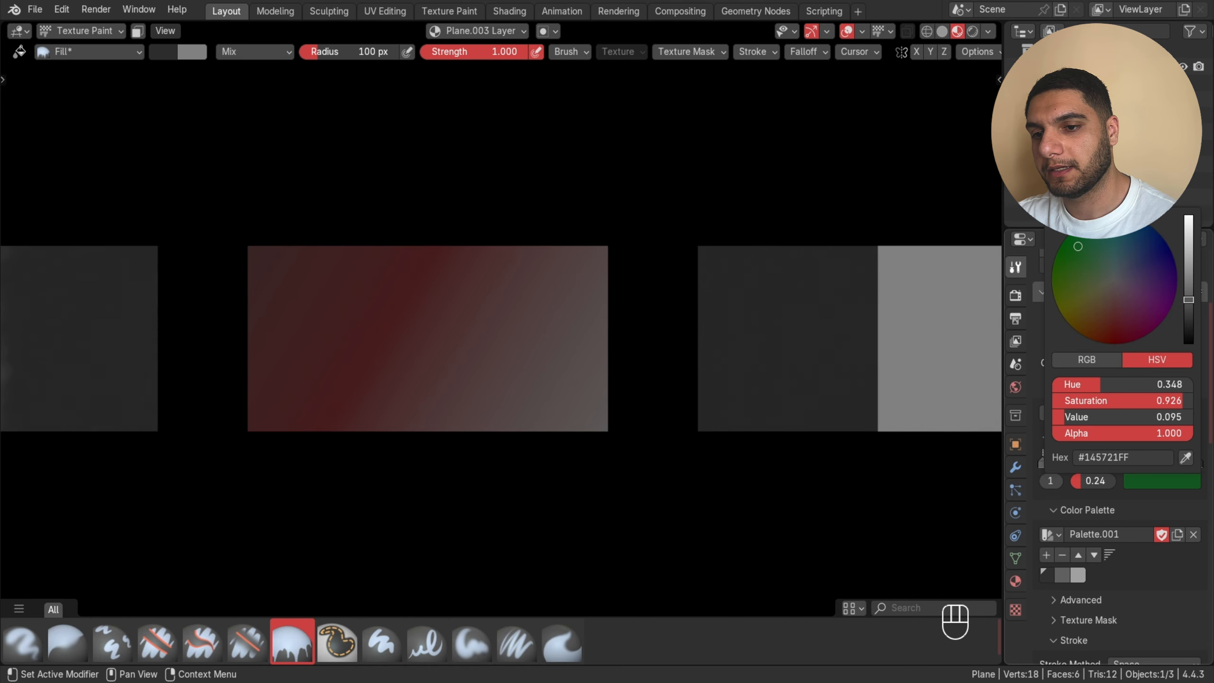
pyautogui.click(1160, 454)
pyautogui.click(1161, 480)
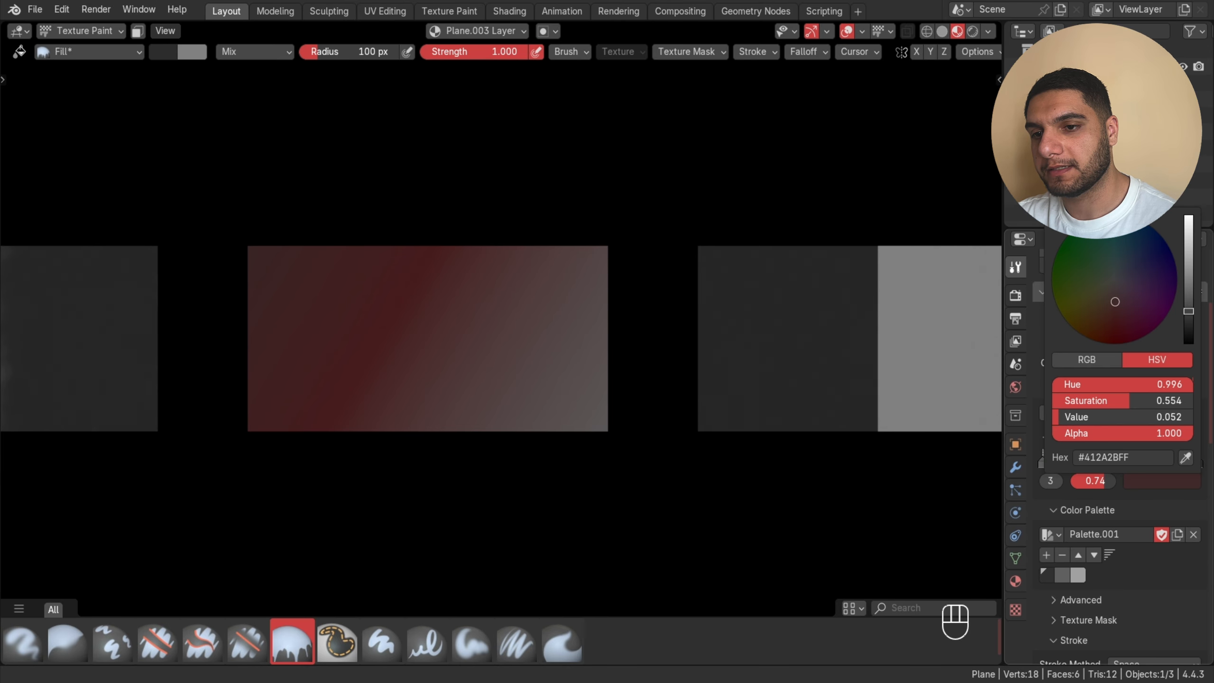
# Fill the middle plane diagonally with the multicolor gradient, and repeat it with a stroke extending well beyond the plane's corners.
pyautogui.moveTo(677, 380); pyautogui.dragTo(191, 224)
pyautogui.keyDown('ctrl'); pyautogui.moveTo(501, 342); pyautogui.dragTo(507, 382, button='middle'); pyautogui.keyUp('ctrl')
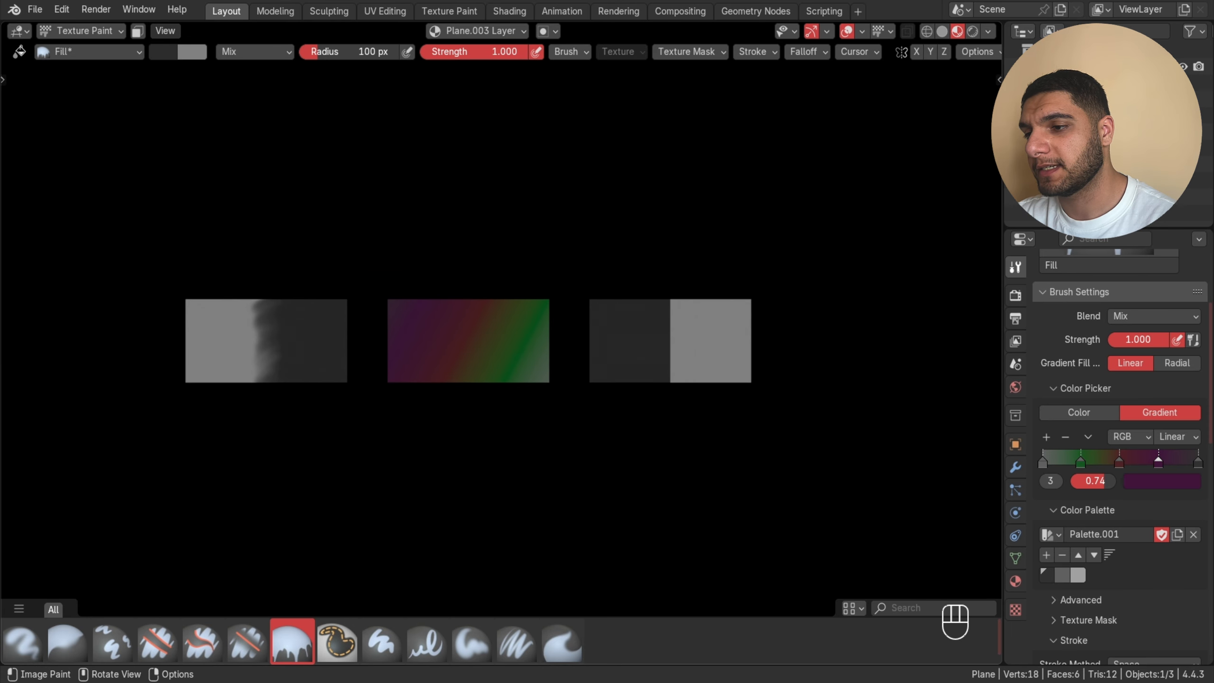
pyautogui.moveTo(679, 486); pyautogui.dragTo(260, 211)
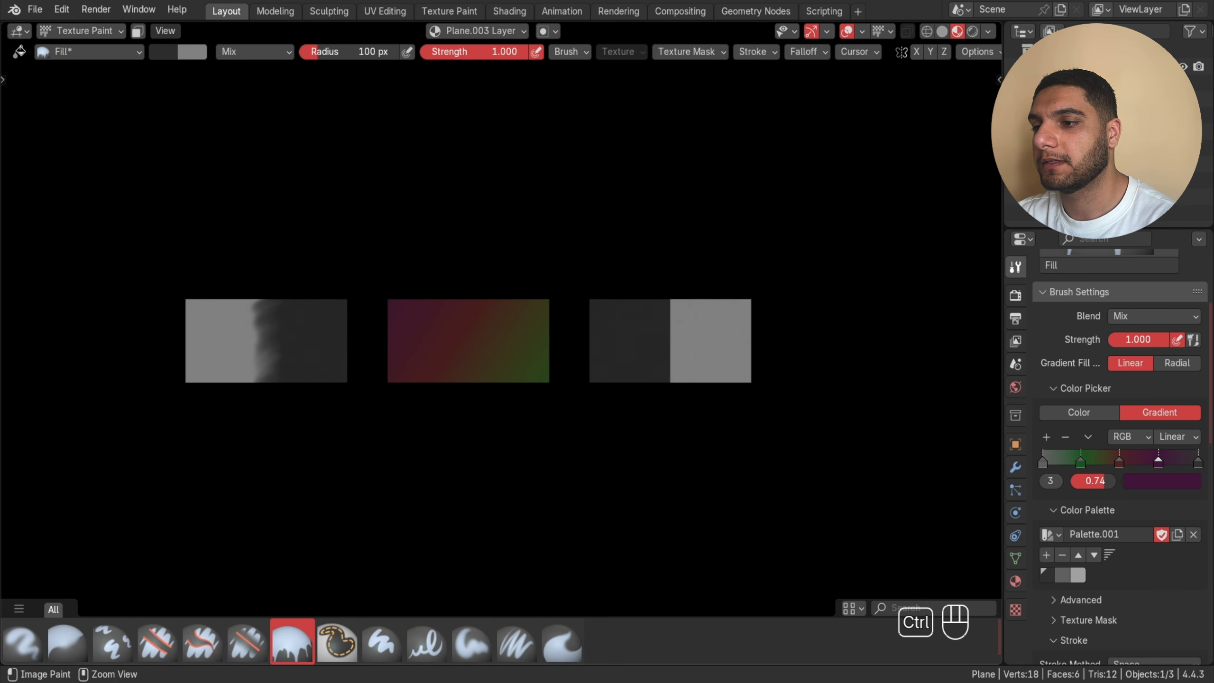
# Fill the middle plane horizontally with the gradient, and repeat the fill with the green and purple stops moved outward toward the gradient's ends.
pyautogui.keyDown('ctrl'); pyautogui.moveTo(501, 364); pyautogui.dragTo(502, 335, button='middle'); pyautogui.keyUp('ctrl')
pyautogui.moveTo(543, 350); pyautogui.dragTo(211, 349)
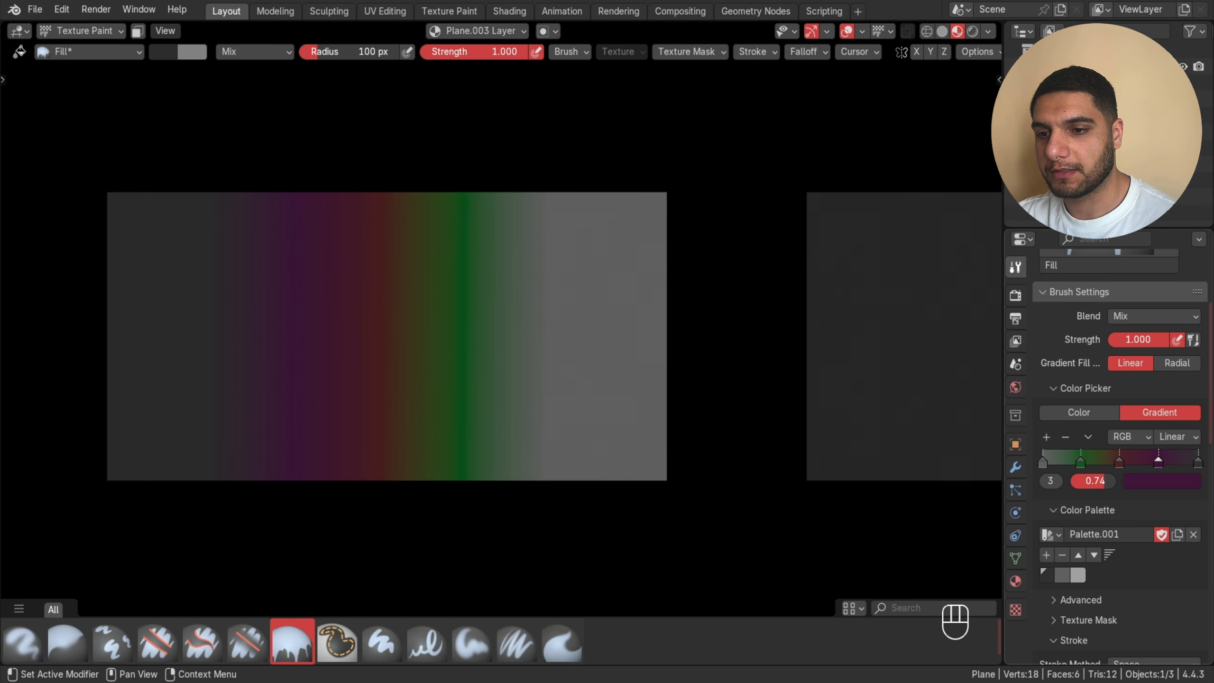
pyautogui.moveTo(1081, 461); pyautogui.dragTo(1059, 461)
pyautogui.moveTo(1158, 462); pyautogui.dragTo(1183, 461)
pyautogui.moveTo(703, 344); pyautogui.dragTo(89, 345)
pyautogui.keyDown('ctrl'); pyautogui.moveTo(90, 345); pyautogui.dragTo(89, 368, button='middle'); pyautogui.keyUp('ctrl')
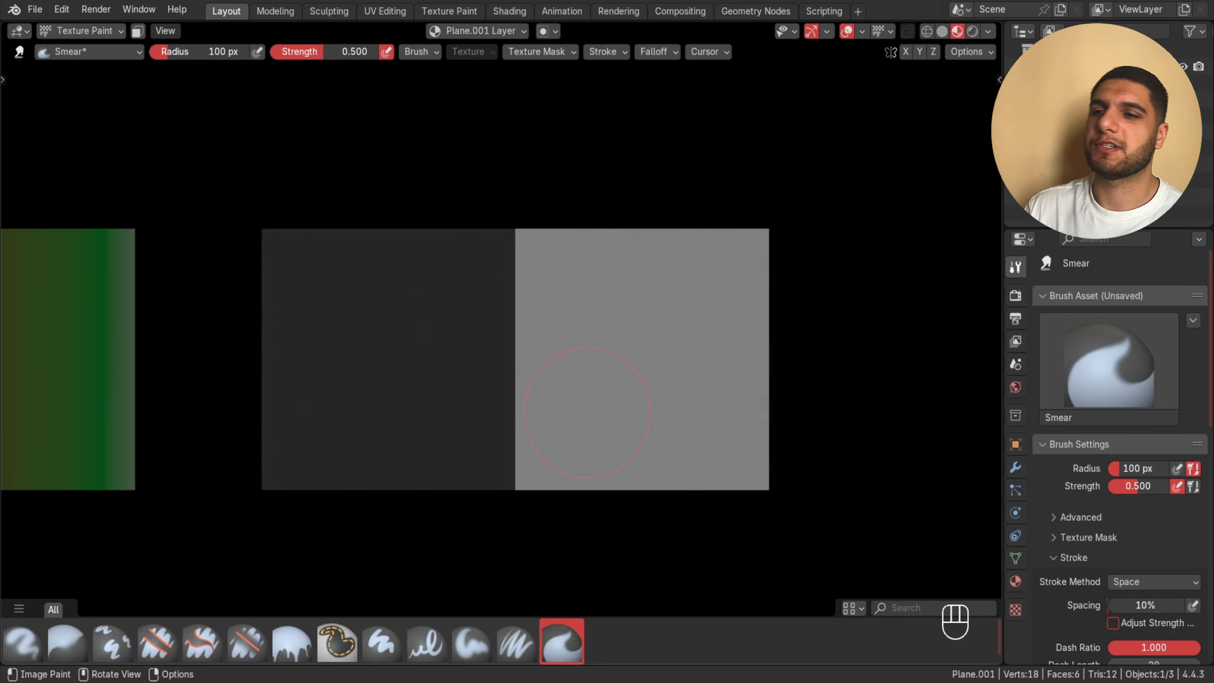
# Try smearing the border between dark and light gray on the third plane with the 100 px Smear brush, and undo it.
pyautogui.scroll(2, 497, 282)
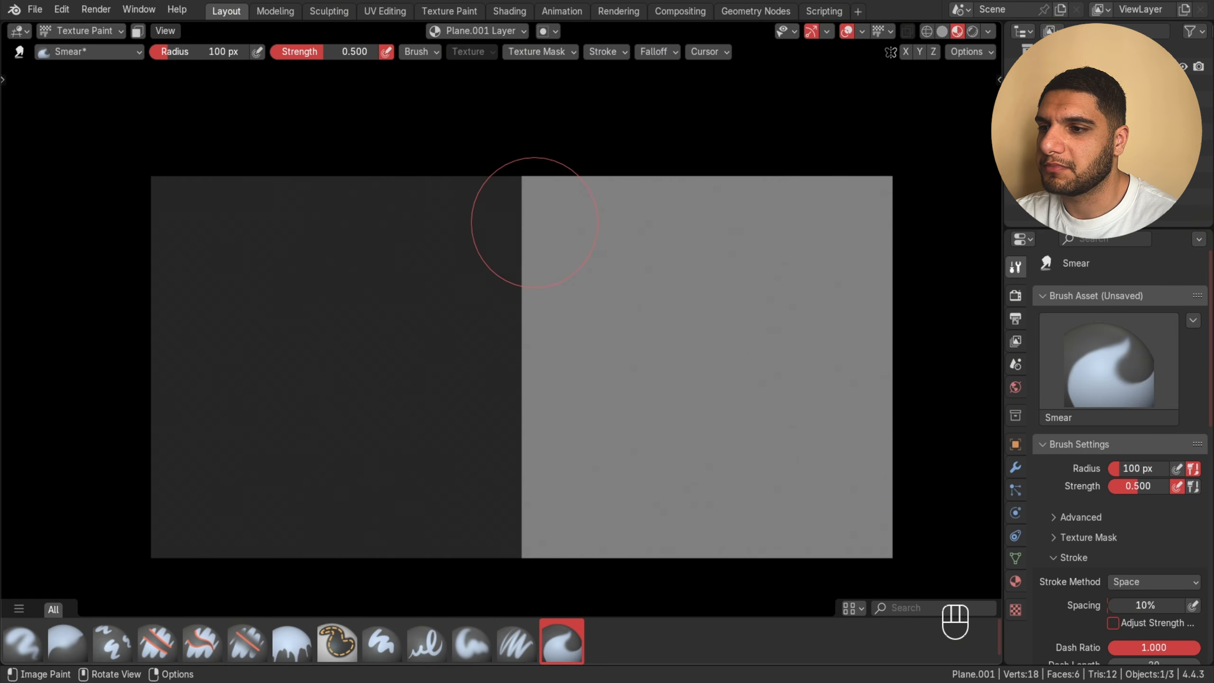
pyautogui.moveTo(534, 223)
pyautogui.mouseDown()
pyautogui.moveTo(460, 231)
pyautogui.moveTo(496, 271)
pyautogui.moveTo(526, 373)
pyautogui.moveTo(534, 489)
pyautogui.moveTo(501, 556)
pyautogui.moveTo(494, 542)
pyautogui.moveTo(531, 401)
pyautogui.moveTo(523, 212)
pyautogui.mouseUp()
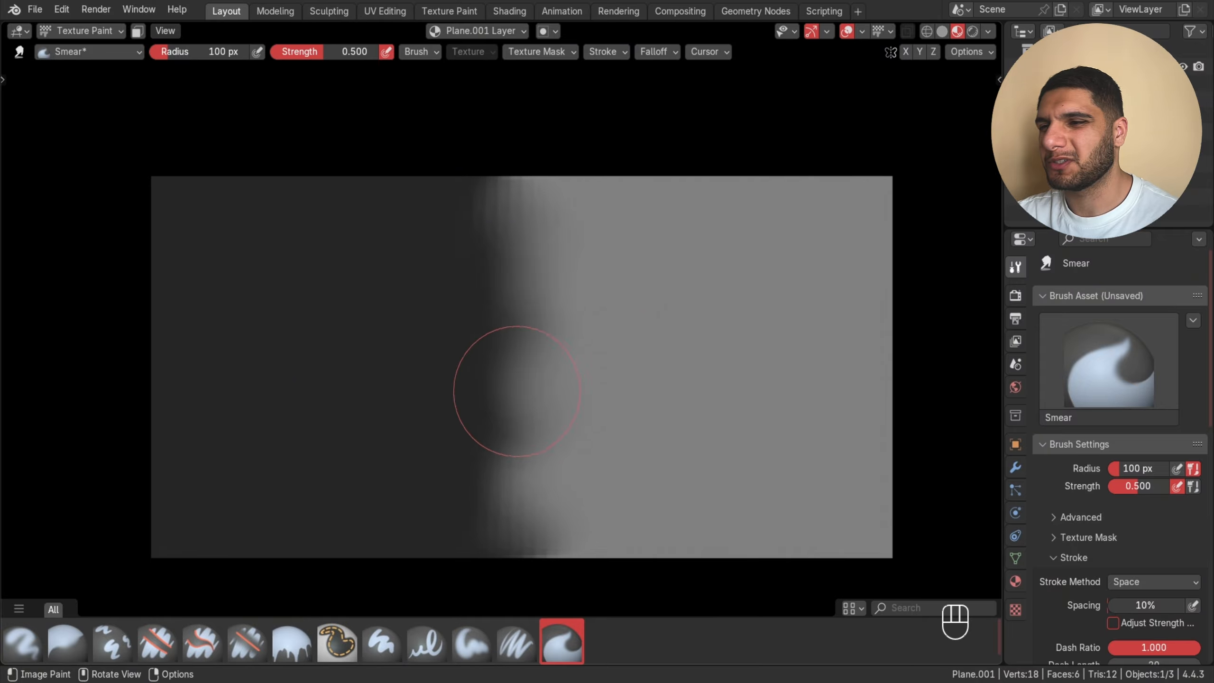
pyautogui.keyDown('ctrl'); pyautogui.moveTo(428, 222); pyautogui.dragTo(387, 356, button='middle'); pyautogui.keyUp('ctrl')
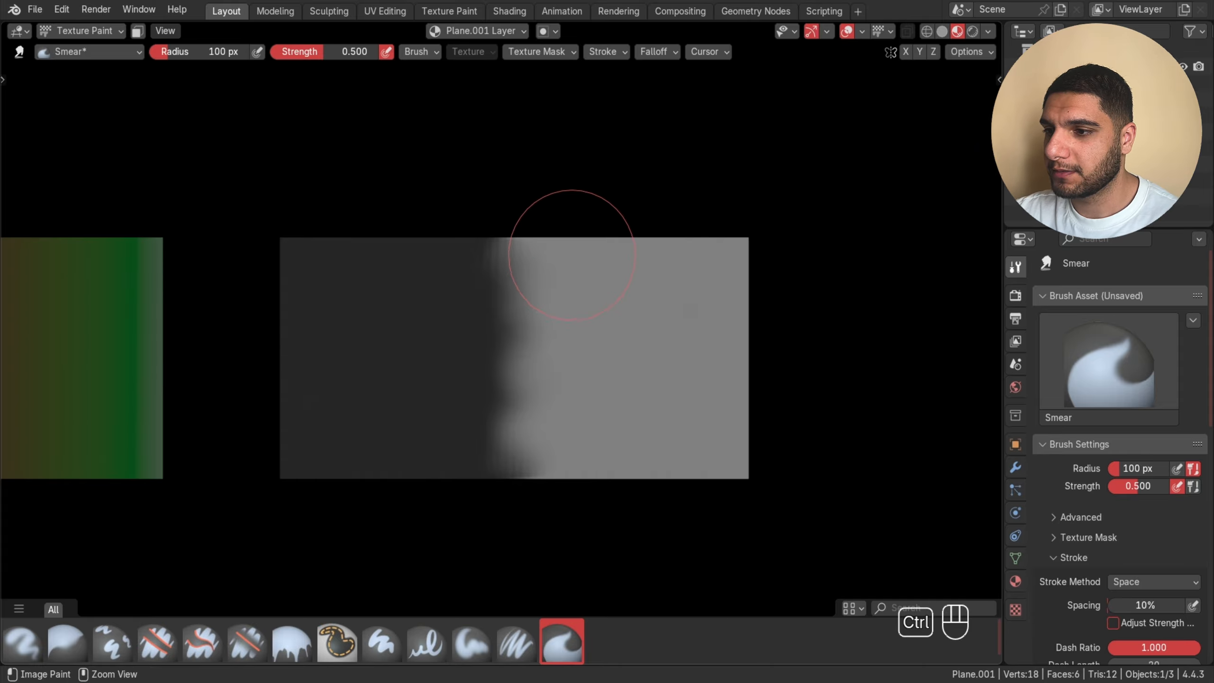
pyautogui.hotkey('ctrl', 'z')
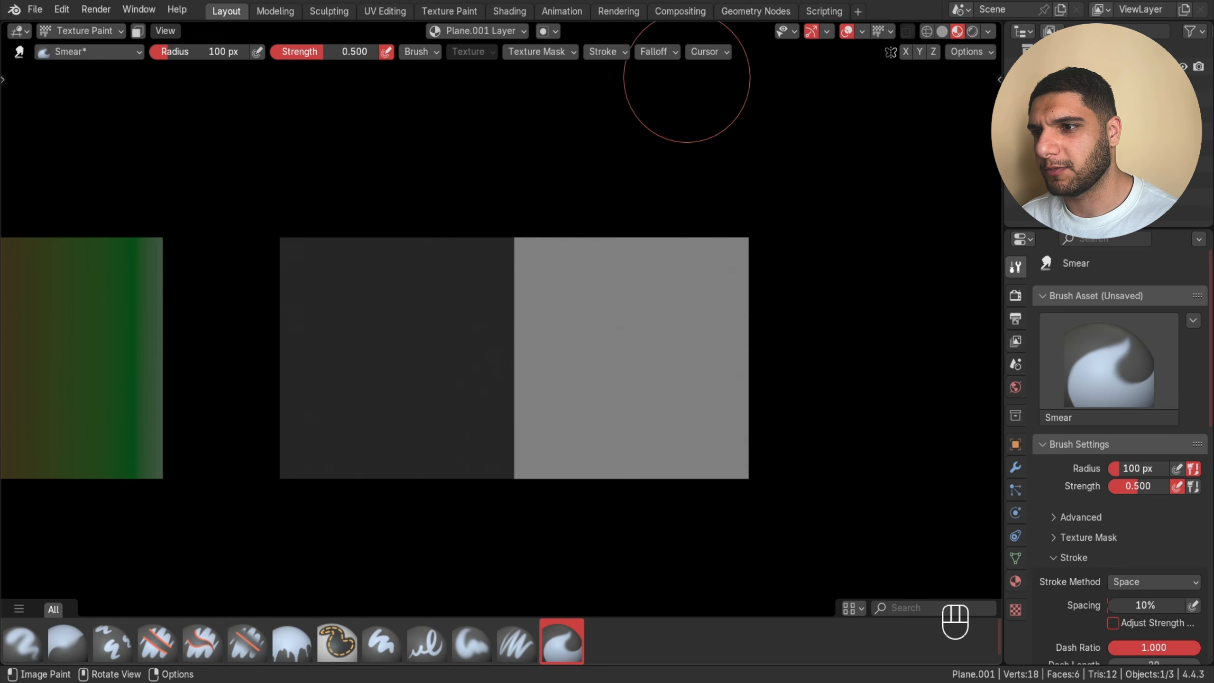
# Set the Smear brush's falloff to Custom, apply the flat curve preset, and reshape the curve, lowering its end point to 0.00.
pyautogui.click(654, 51)
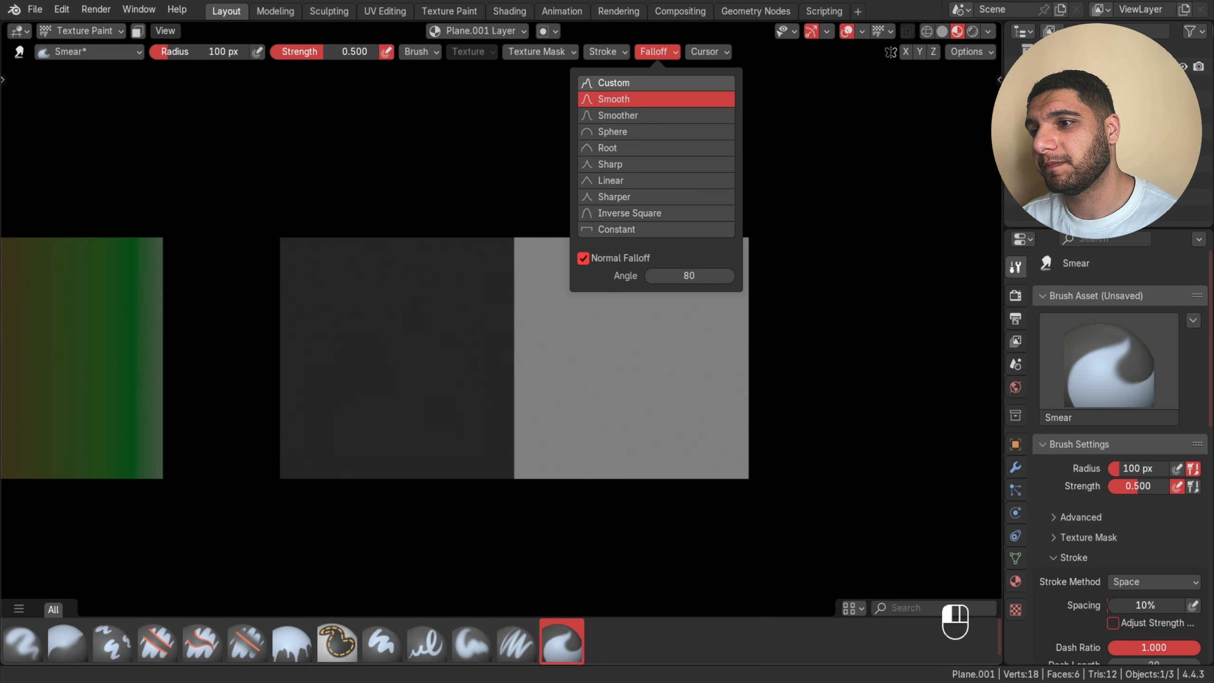
pyautogui.click(616, 83)
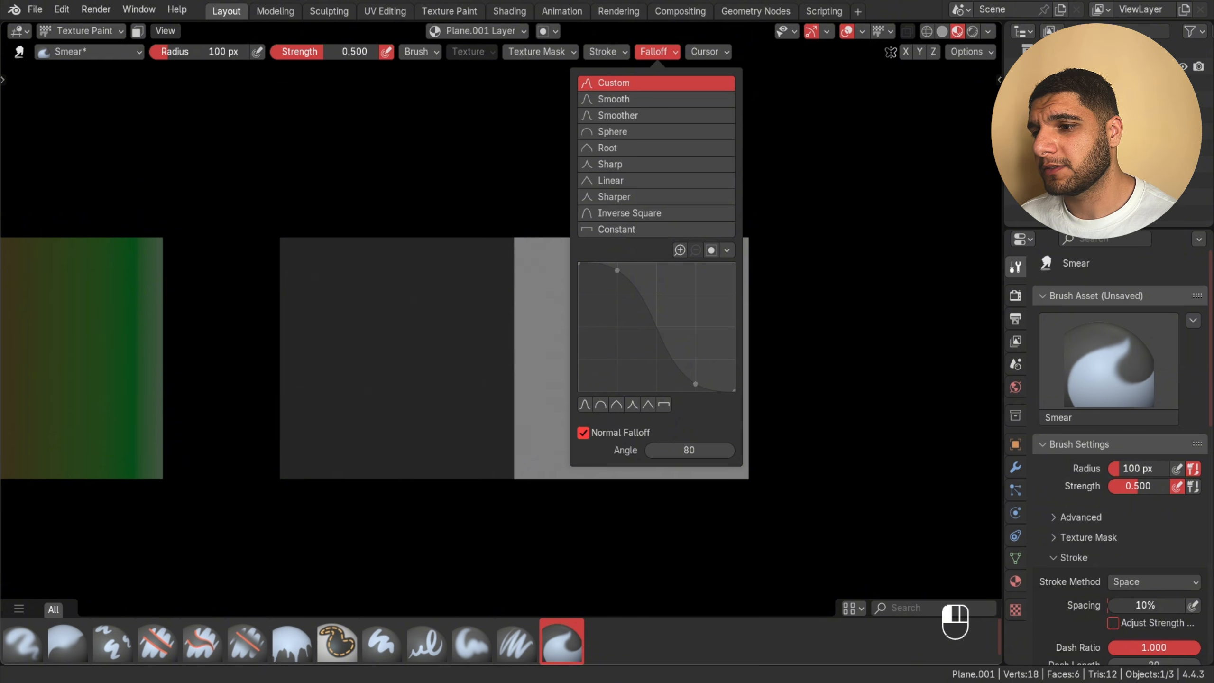
pyautogui.click(664, 404)
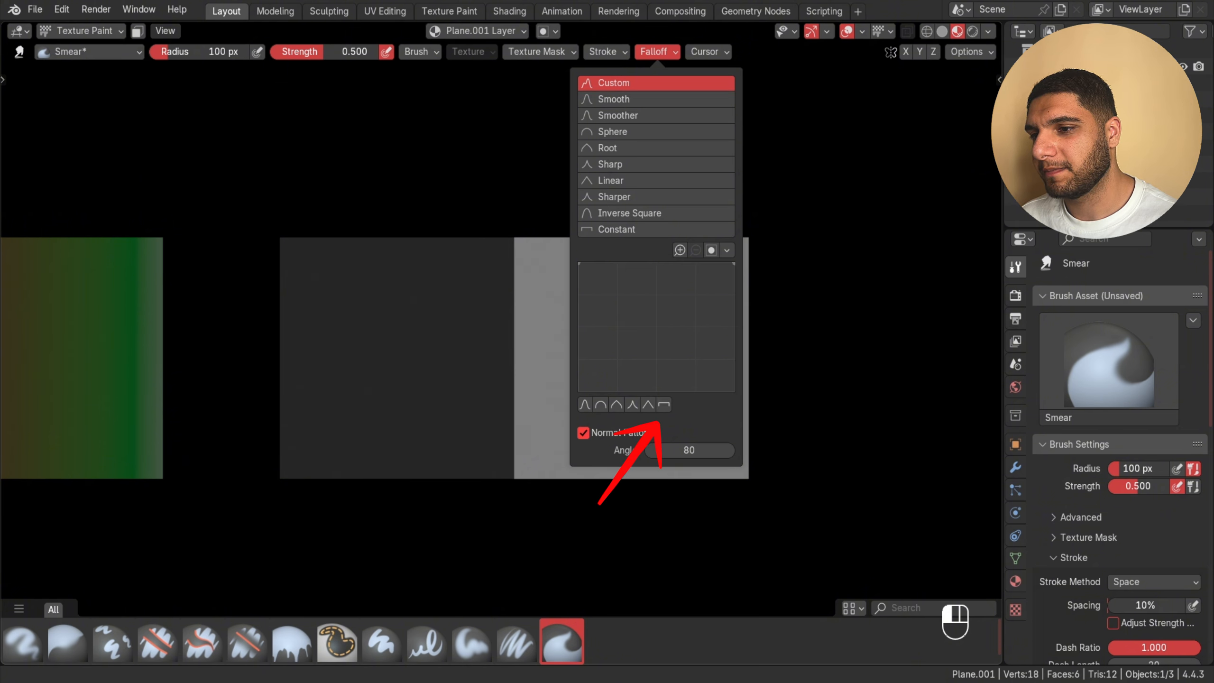
pyautogui.moveTo(734, 263)
pyautogui.mouseDown()
pyautogui.moveTo(733, 390)
pyautogui.moveTo(734, 376)
pyautogui.moveTo(657, 327)
pyautogui.moveTo(675, 311)
pyautogui.moveTo(715, 311)
pyautogui.moveTo(733, 390)
pyautogui.mouseUp()
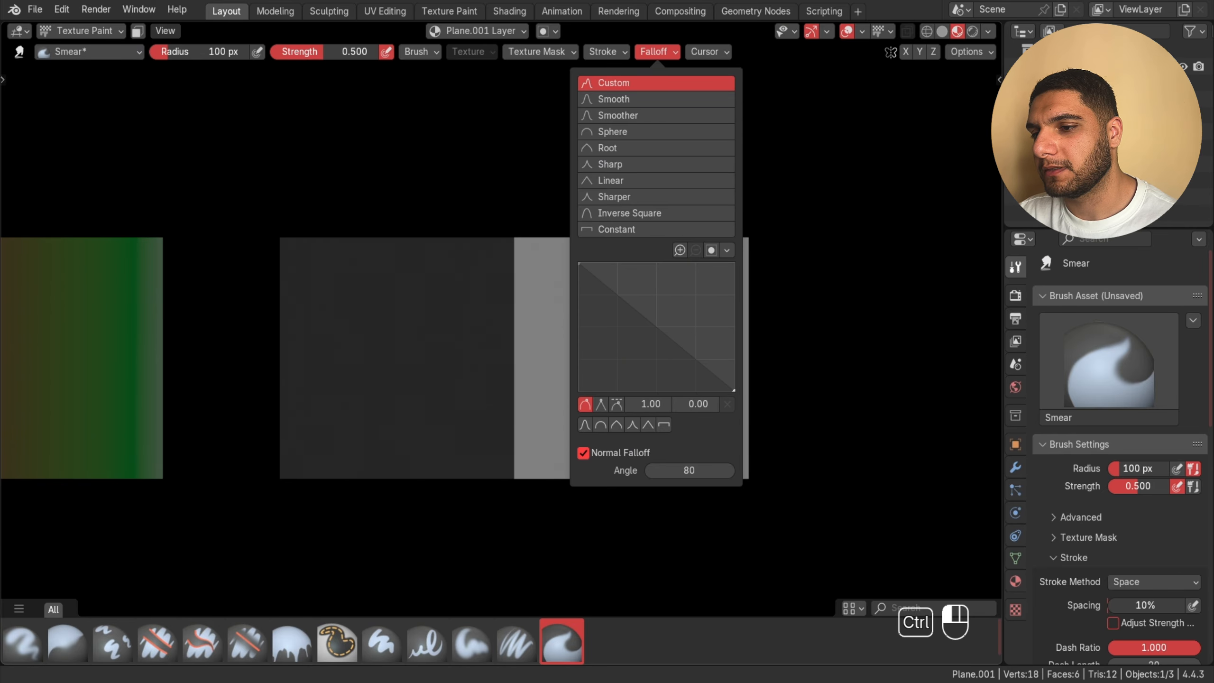
pyautogui.moveTo(579, 264); pyautogui.dragTo(656, 327)
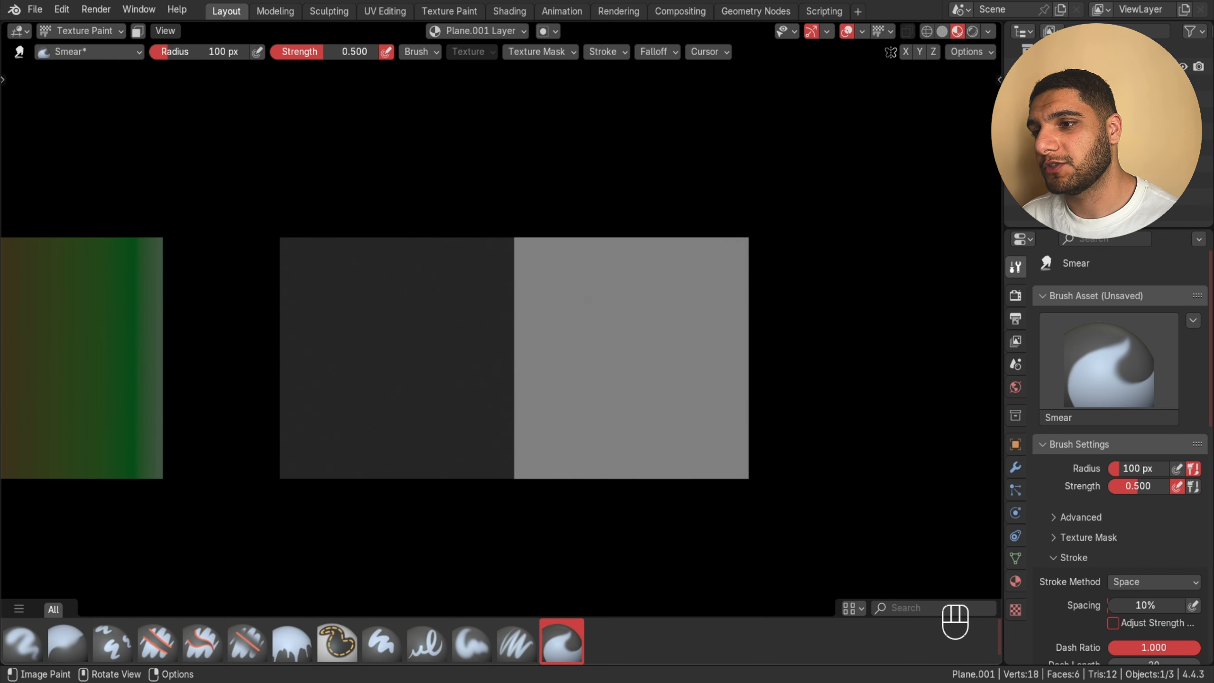
# Set the Smear brush's stroke jitter to 0.2.
pyautogui.click(606, 51)
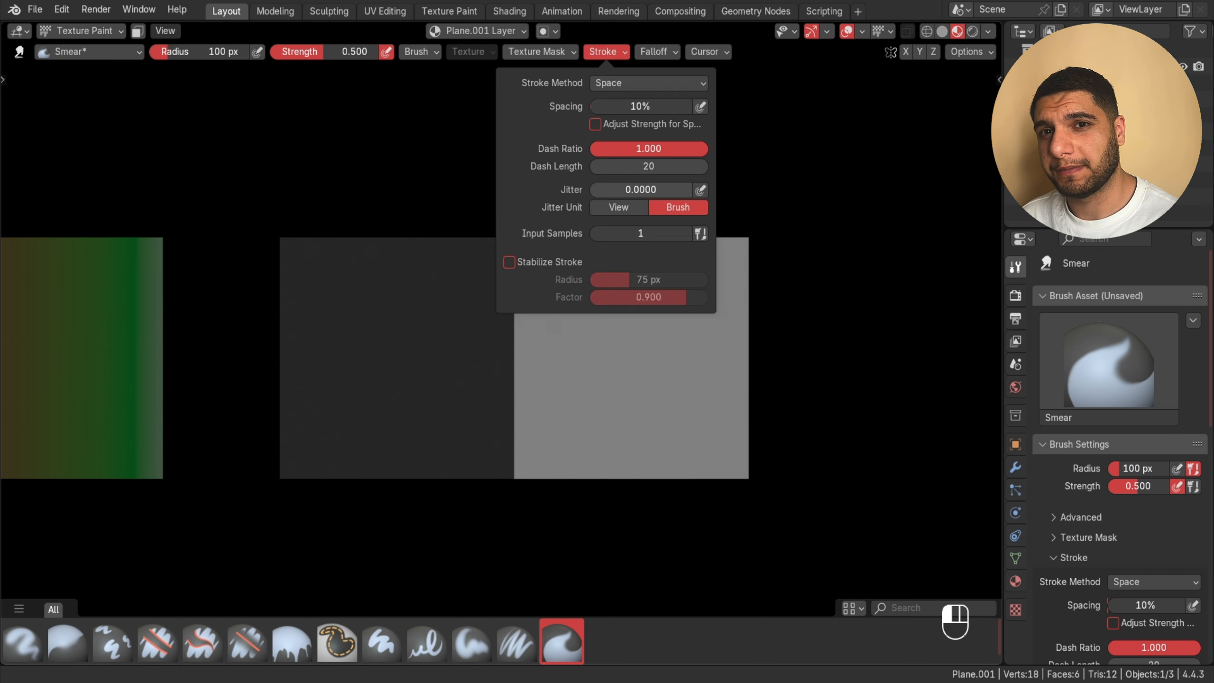
pyautogui.moveTo(640, 189); pyautogui.dragTo(684, 189)
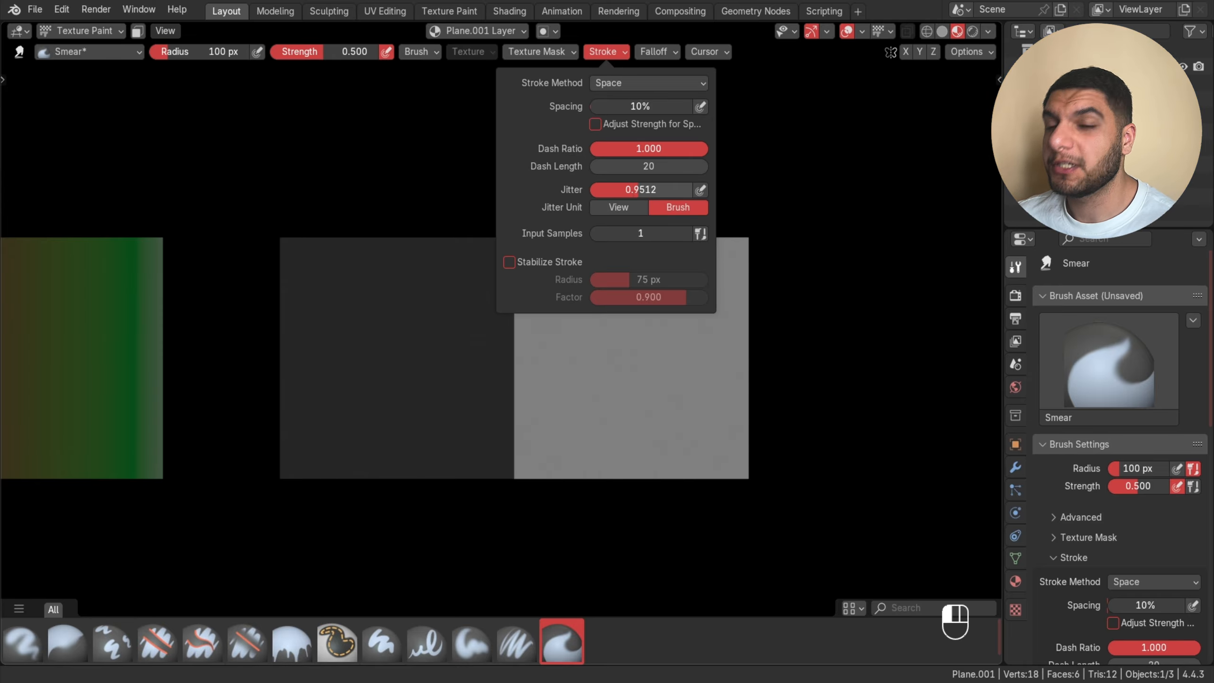
pyautogui.doubleClick(641, 190)
pyautogui.write('0')
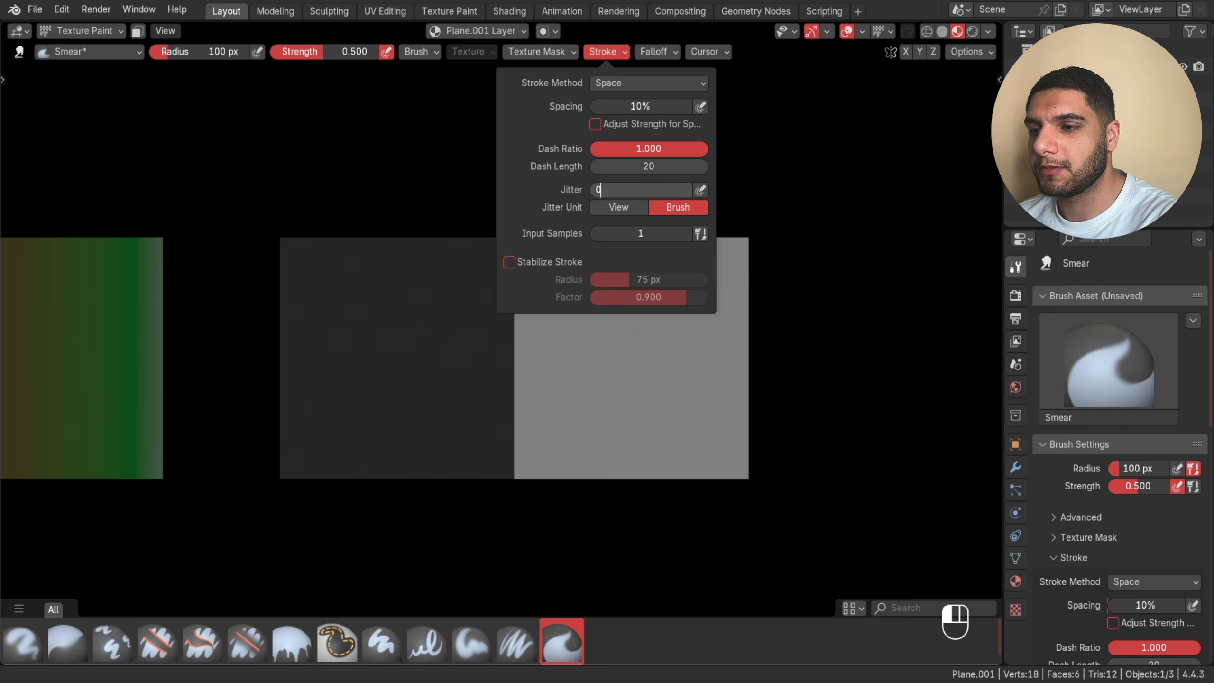
pyautogui.write('.2')
pyautogui.press('Return')
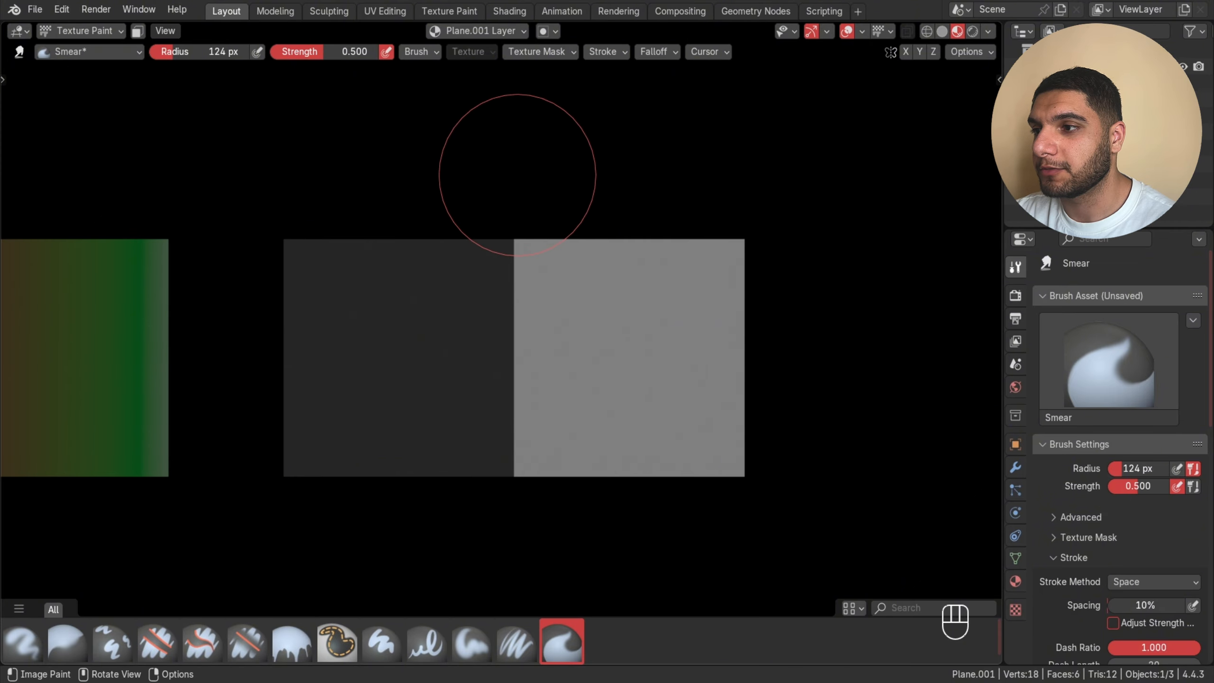
# Enlarge the Smear brush radius to 184 px and smear along the dark-to-light gray border of the third plane.
pyautogui.press('f')
pyautogui.click(523, 175)
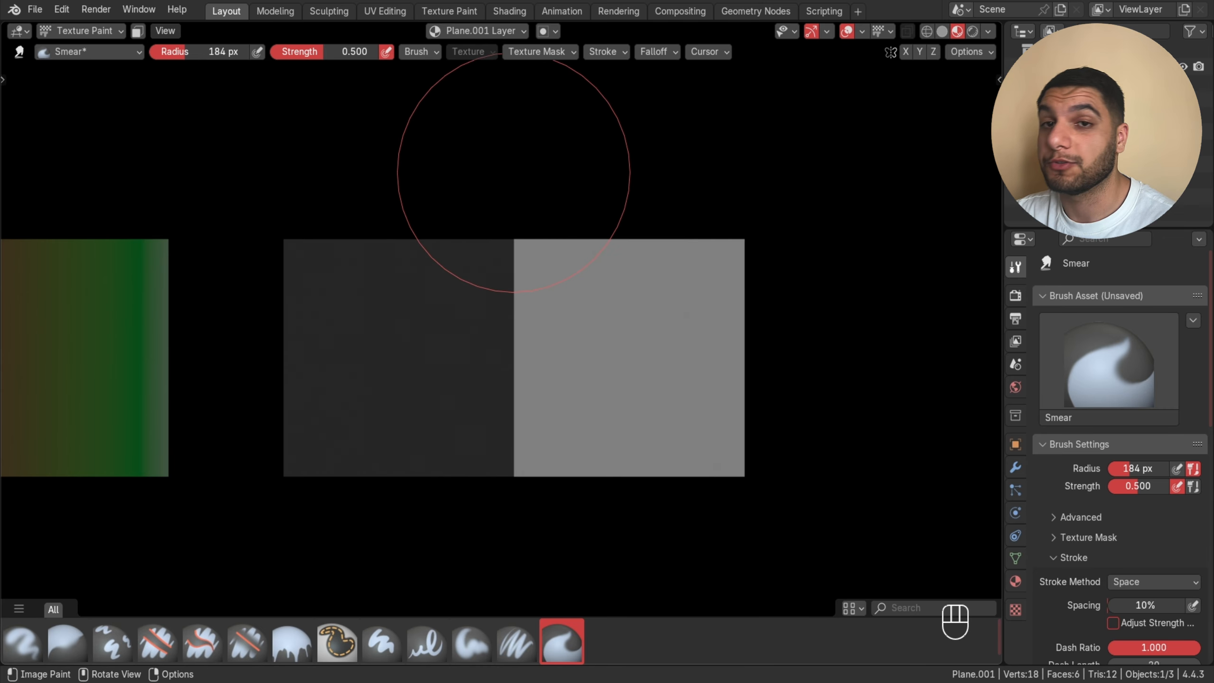
pyautogui.moveTo(507, 165); pyautogui.dragTo(501, 510)
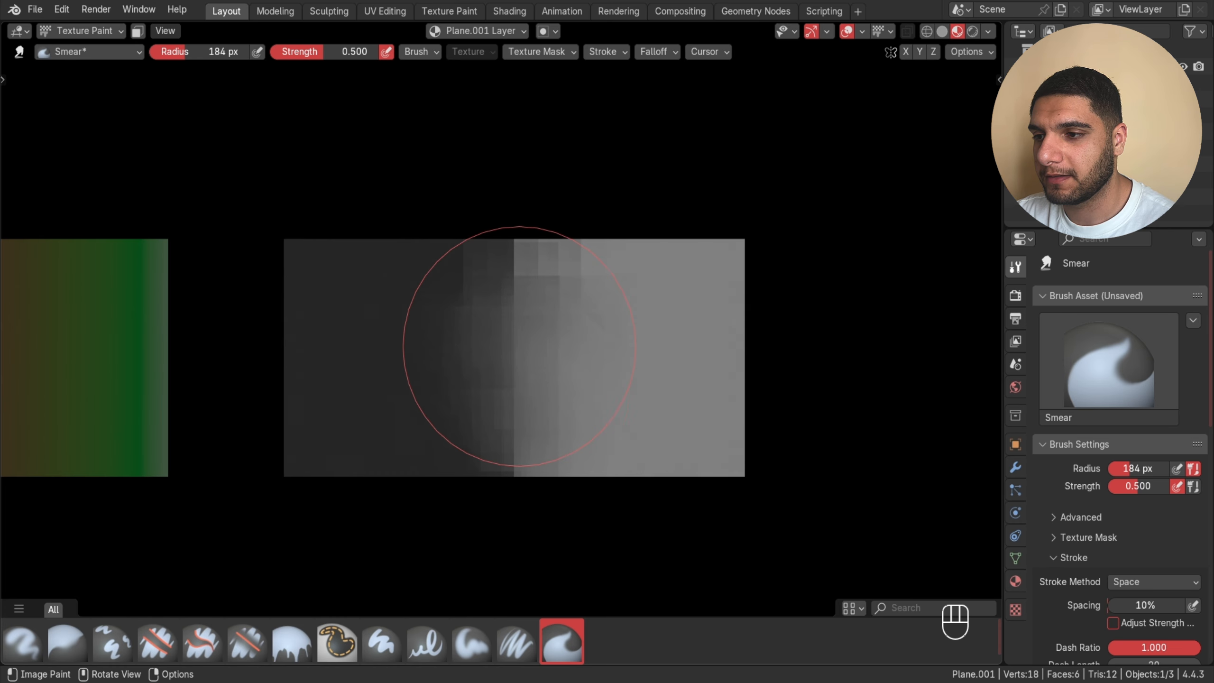
pyautogui.moveTo(519, 346)
pyautogui.mouseDown()
pyautogui.moveTo(477, 266)
pyautogui.moveTo(469, 460)
pyautogui.moveTo(500, 505)
pyautogui.moveTo(523, 299)
pyautogui.moveTo(504, 272)
pyautogui.moveTo(491, 453)
pyautogui.mouseUp()
# Smear further across the third plane from an angled view to widen the gray blend, and return to the top view.
pyautogui.moveTo(617, 160)
pyautogui.keyDown('ctrl'); pyautogui.mouseDown(button='middle')
pyautogui.moveTo(539, 345)
pyautogui.moveTo(480, 331)
pyautogui.mouseUp(button='middle'); pyautogui.keyUp('ctrl')
pyautogui.moveTo(563, 339)
pyautogui.mouseDown(button='middle')
pyautogui.moveTo(444, 328)
pyautogui.moveTo(411, 244)
pyautogui.moveTo(468, 286)
pyautogui.mouseUp(button='middle')
pyautogui.keyDown('ctrl'); pyautogui.moveTo(562, 392); pyautogui.dragTo(562, 328, button='middle'); pyautogui.keyUp('ctrl')
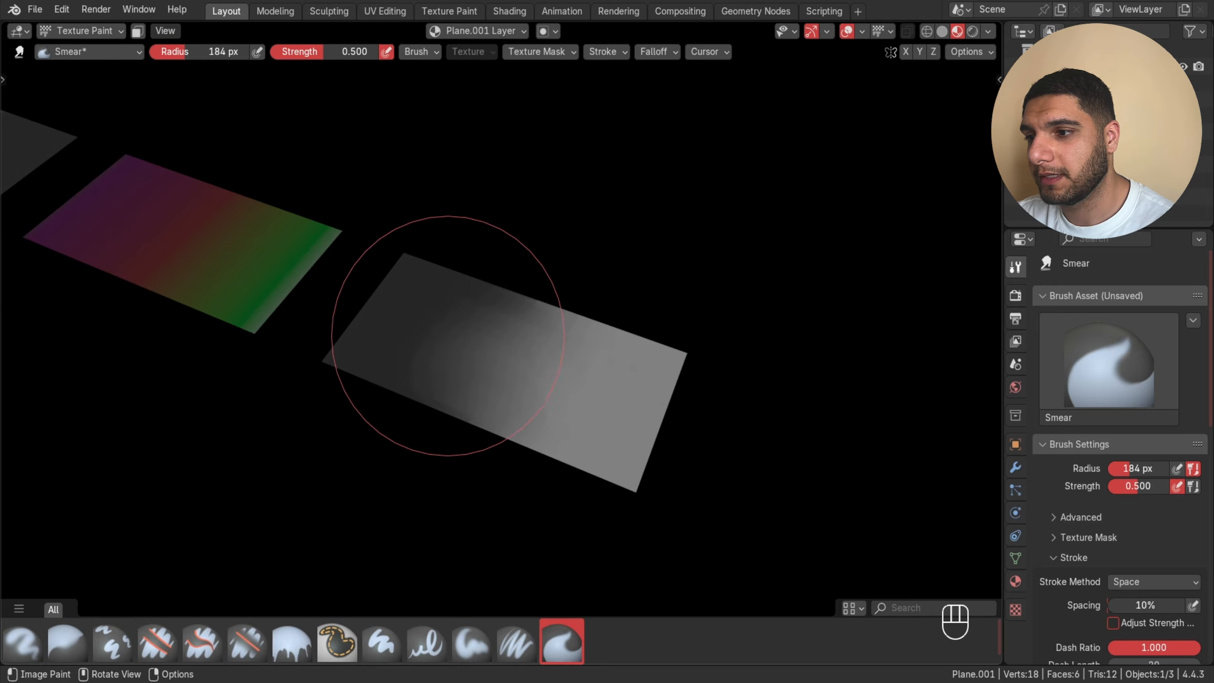
pyautogui.moveTo(422, 315)
pyautogui.mouseDown()
pyautogui.moveTo(506, 331)
pyautogui.moveTo(461, 325)
pyautogui.mouseUp()
pyautogui.moveTo(460, 325); pyautogui.dragTo(614, 336, button='middle')
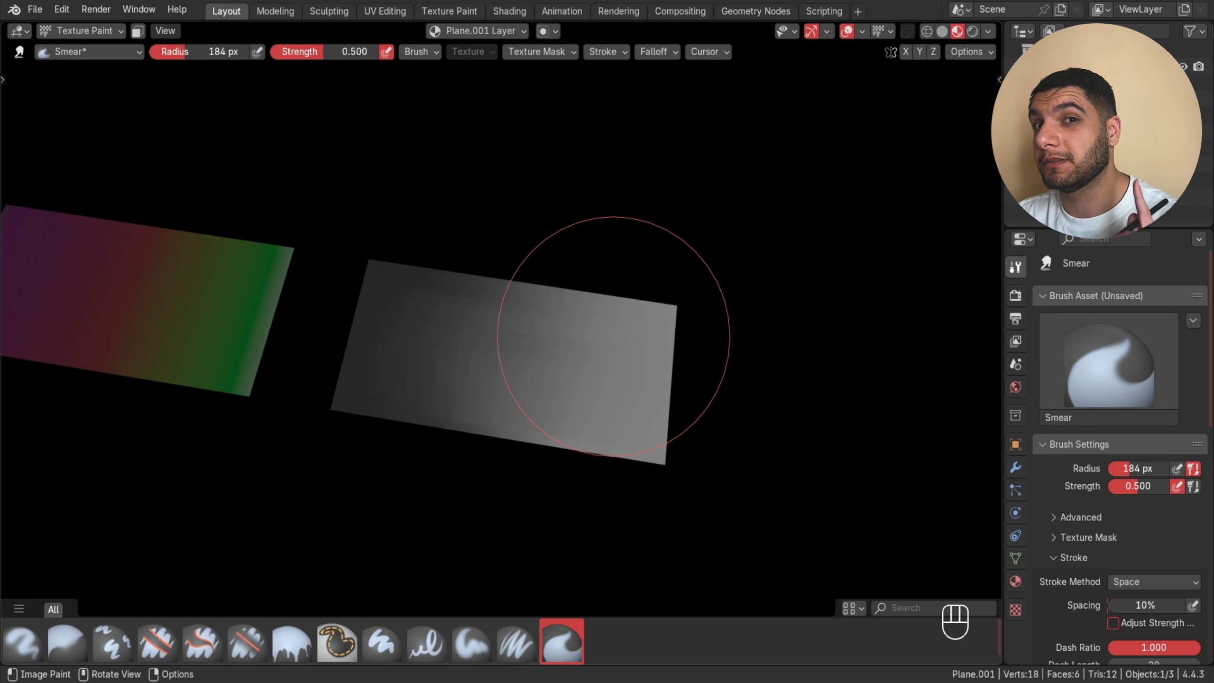
pyautogui.press('KP_7')
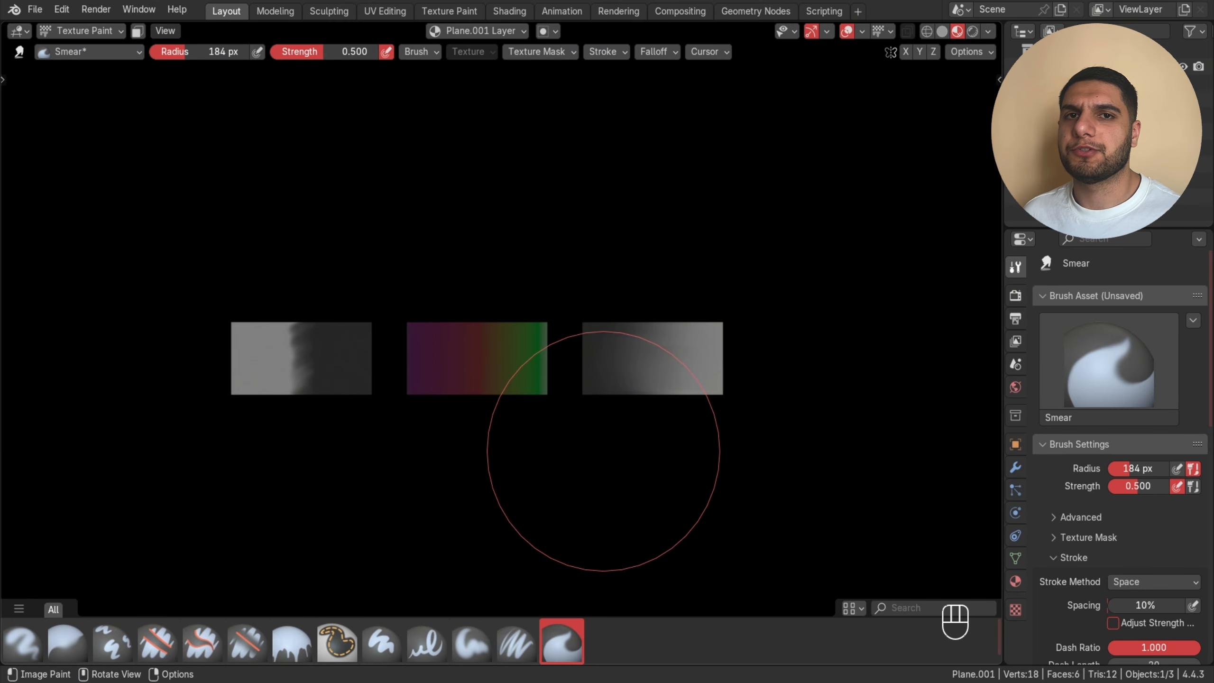